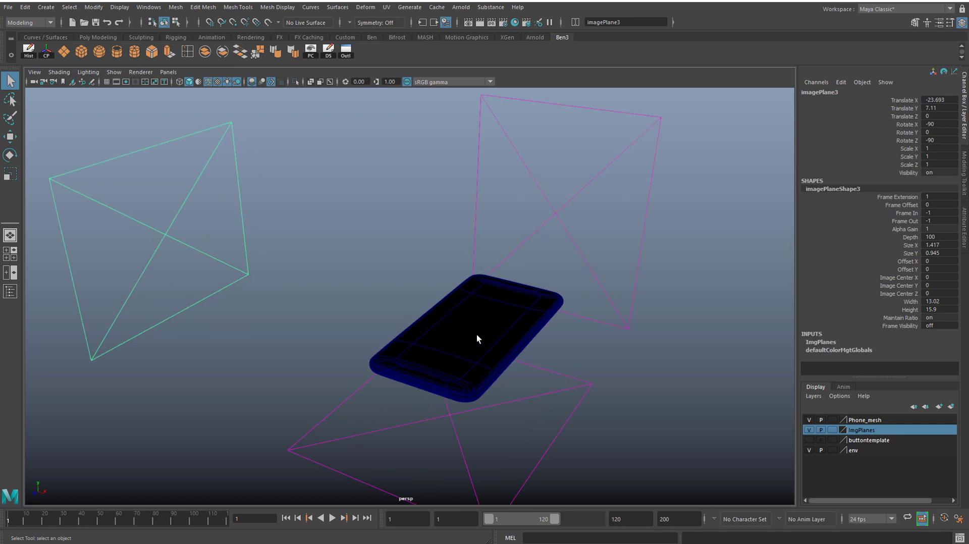
Step: Tumble around the phone and turn off Wireframe on Shaded
alt+drag(463, 274, 266, 297)
click(364, 238)
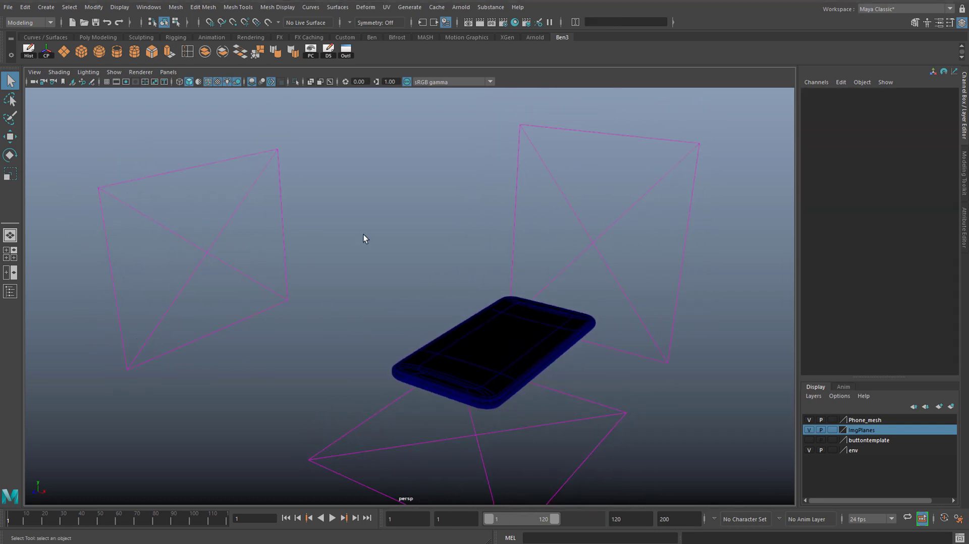
drag(602, 204, 602, 205)
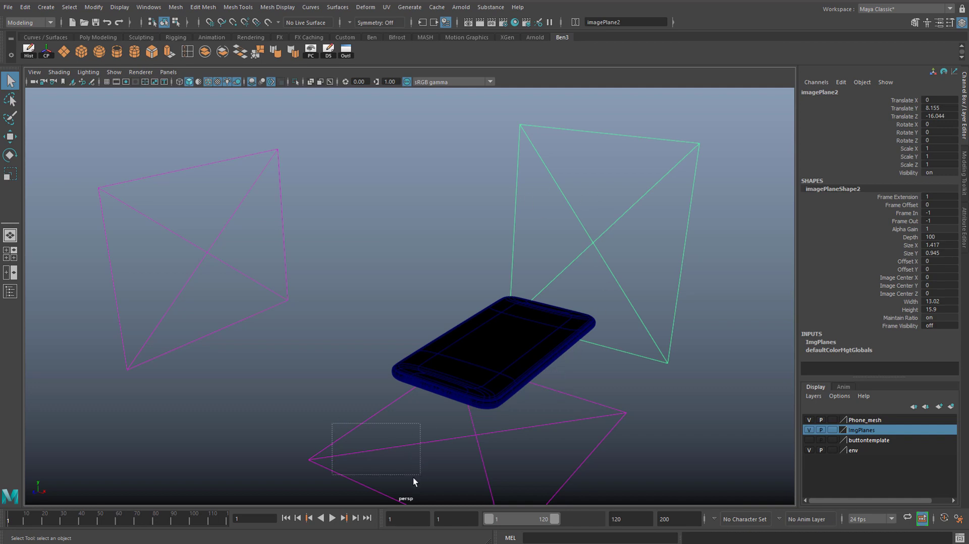
click(424, 443)
alt+drag(504, 339, 395, 340)
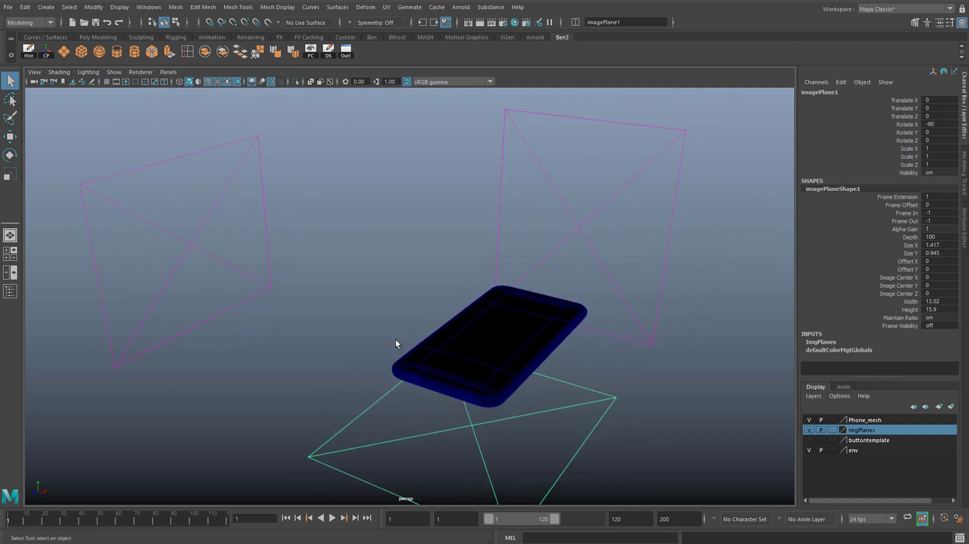
drag(346, 461, 335, 475)
scroll(529, 331, up, 5)
alt+drag(553, 311, 195, 275)
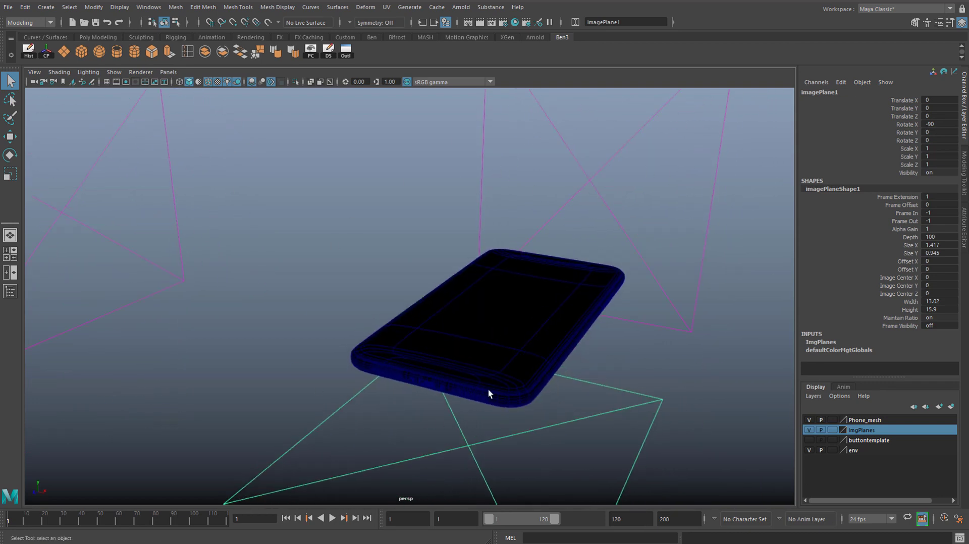
alt+drag(405, 317, 206, 87)
click(208, 82)
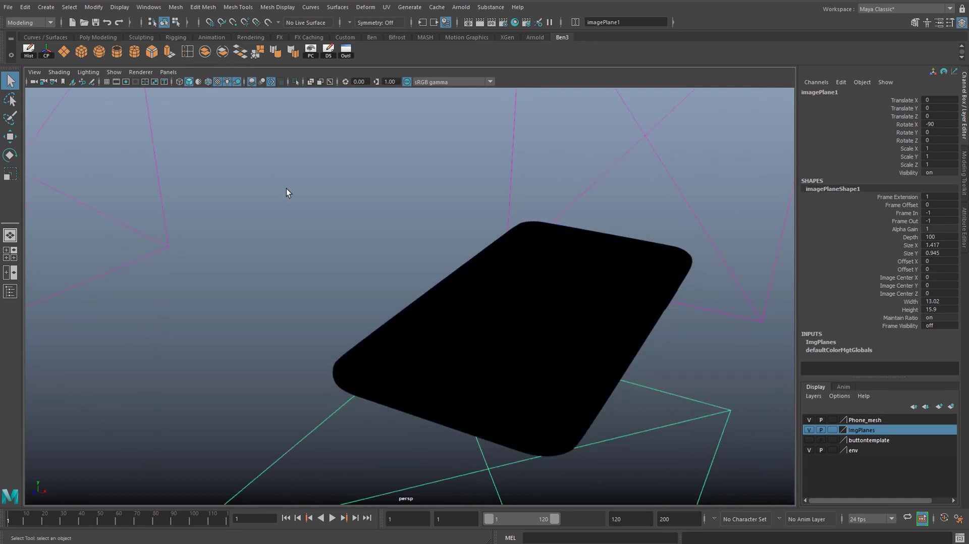
Step: Marquee-select the right image plane, imagePlane2, and show its full attributes with Ctrl+A
mouse_move(489, 321)
alt+mouse_down()
mouse_move(475, 308)
mouse_move(417, 322)
mouse_move(439, 350)
mouse_move(451, 216)
mouse_move(441, 262)
mouse_move(342, 233)
mouse_move(543, 322)
mouse_move(655, 287)
mouse_move(601, 331)
mouse_move(600, 308)
mouse_move(605, 314)
alt+mouse_up()
scroll(432, 141, down, 3)
click(640, 319)
drag(537, 164, 483, 158)
key(ctrl+a)
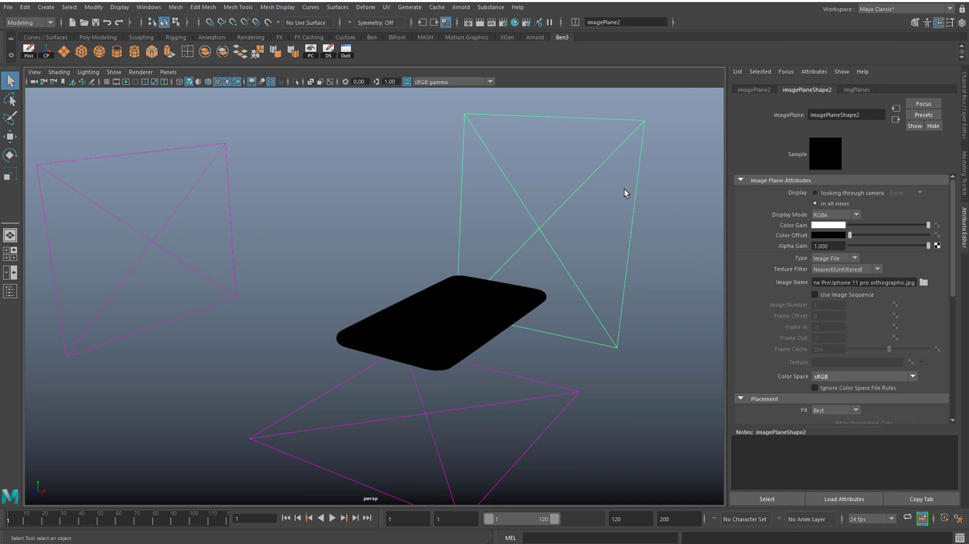
click(961, 22)
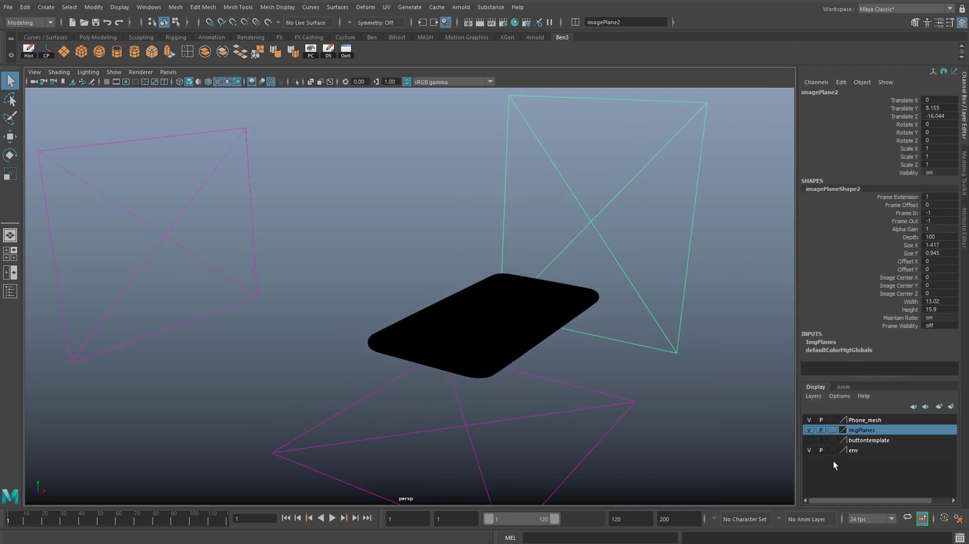
click(833, 430)
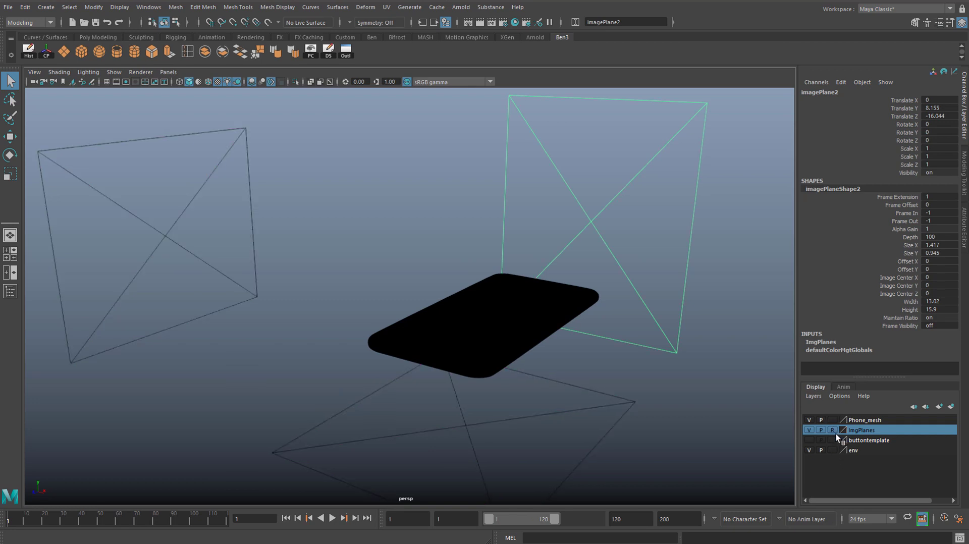
click(834, 429)
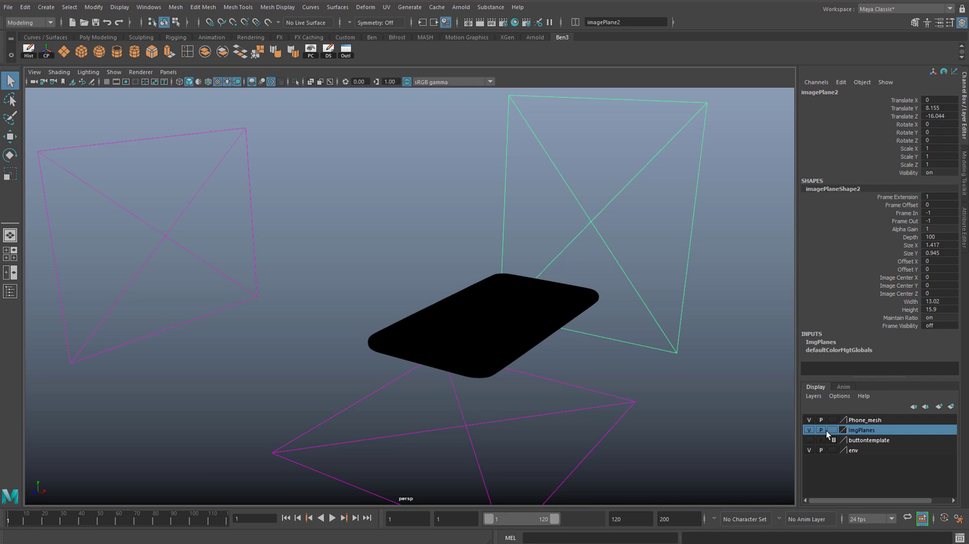
click(644, 193)
click(707, 210)
click(963, 224)
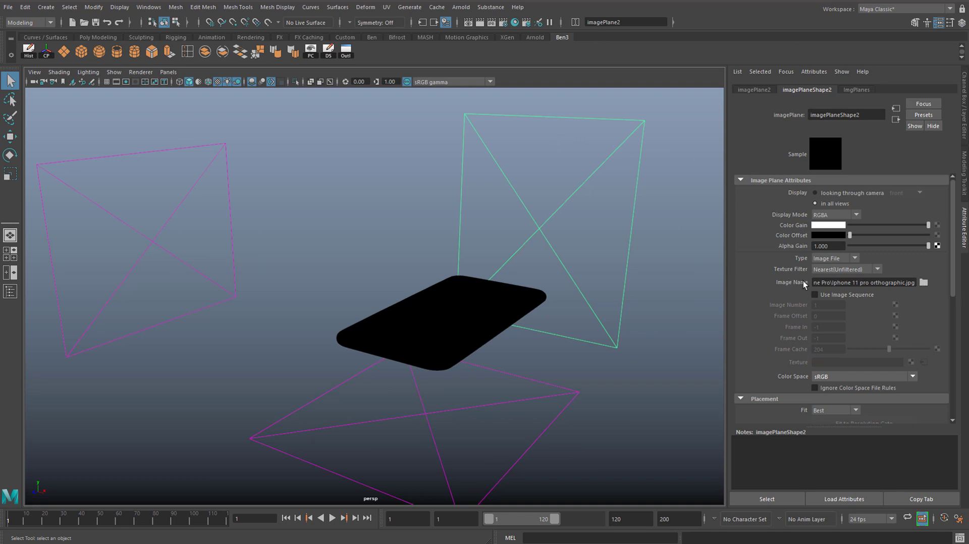
click(923, 282)
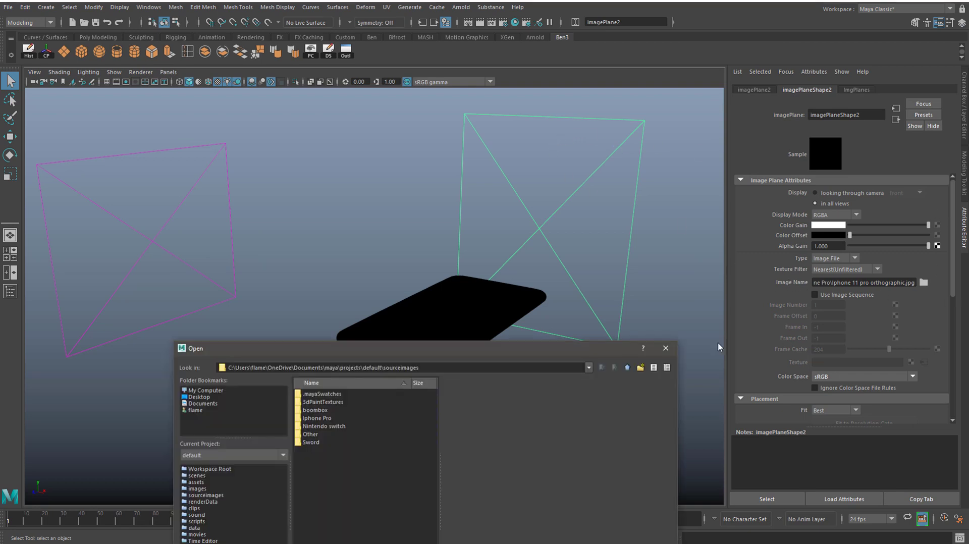
click(672, 347)
click(852, 283)
mouse_move(852, 283)
mouse_down()
mouse_move(833, 287)
mouse_move(915, 286)
mouse_move(844, 285)
mouse_up()
click(833, 283)
drag(834, 284, 899, 283)
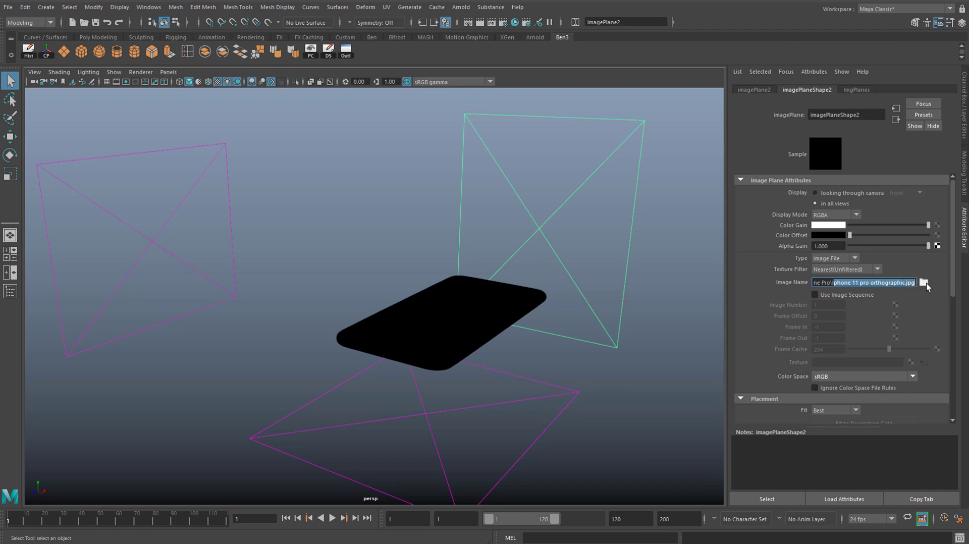
Step: In File Explorer, navigate to maya > projects > default > sourceimages
key(alt+Tab)
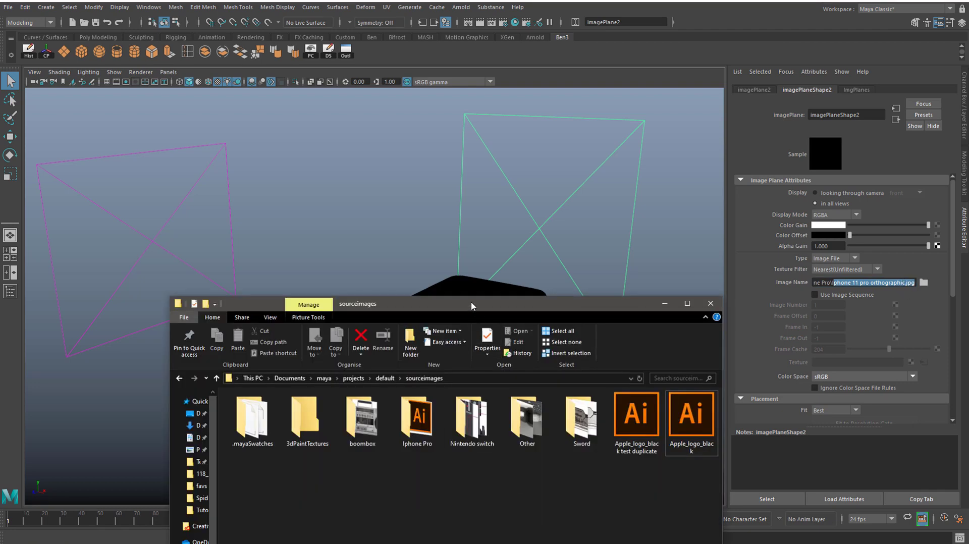
drag(472, 306, 433, 110)
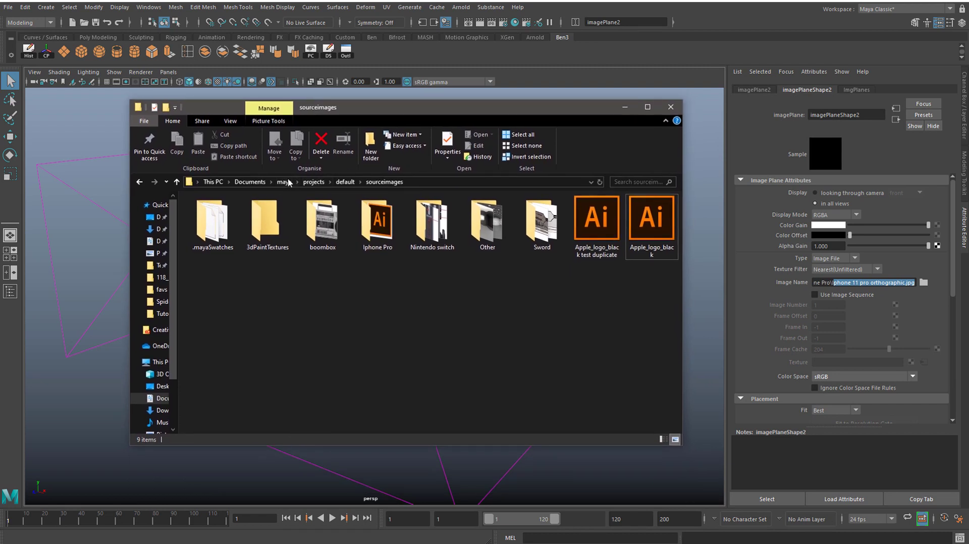
click(285, 182)
double_click(211, 238)
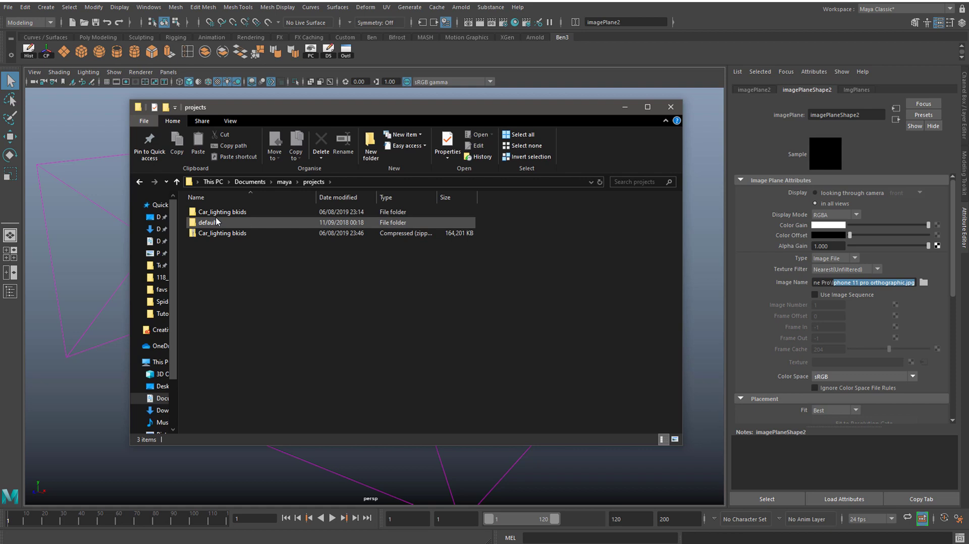
double_click(215, 222)
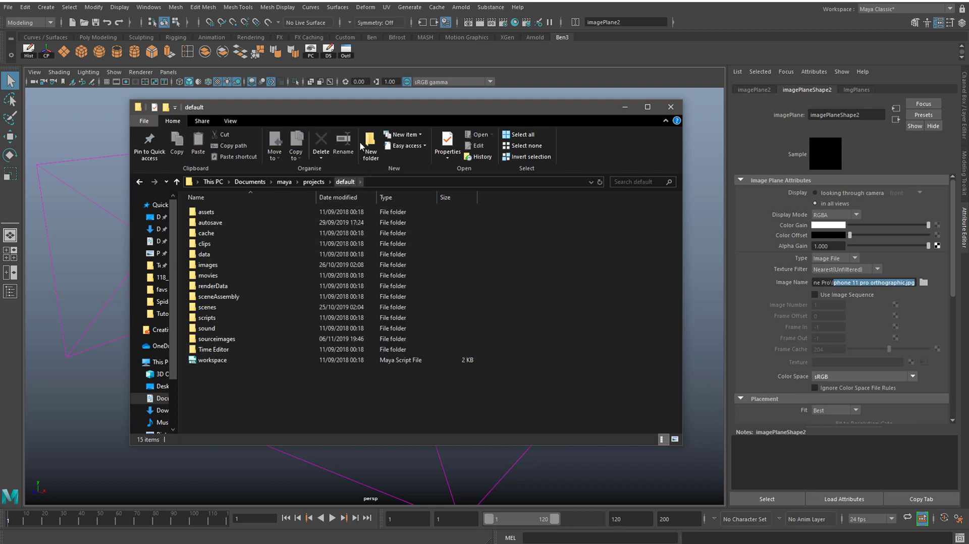
drag(349, 107, 396, 148)
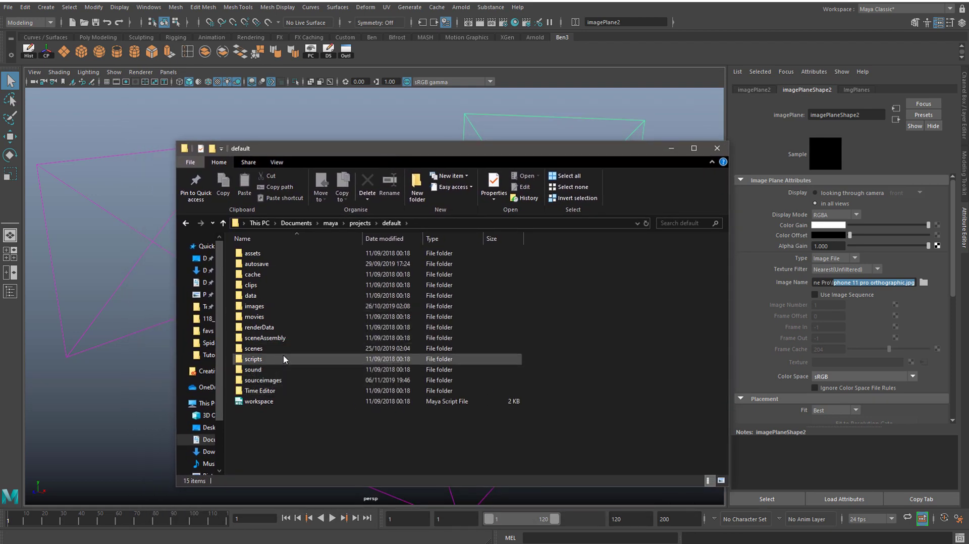
double_click(275, 381)
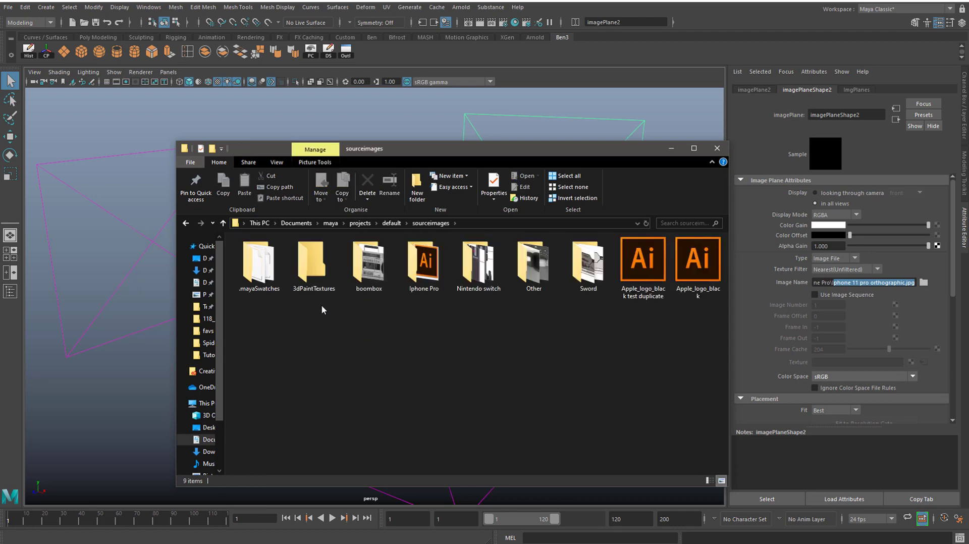
Step: Drag STUDIO HDRI and Iphone 11 pro orthographic into sourceimages, then return to Maya
drag(559, 151, 429, 180)
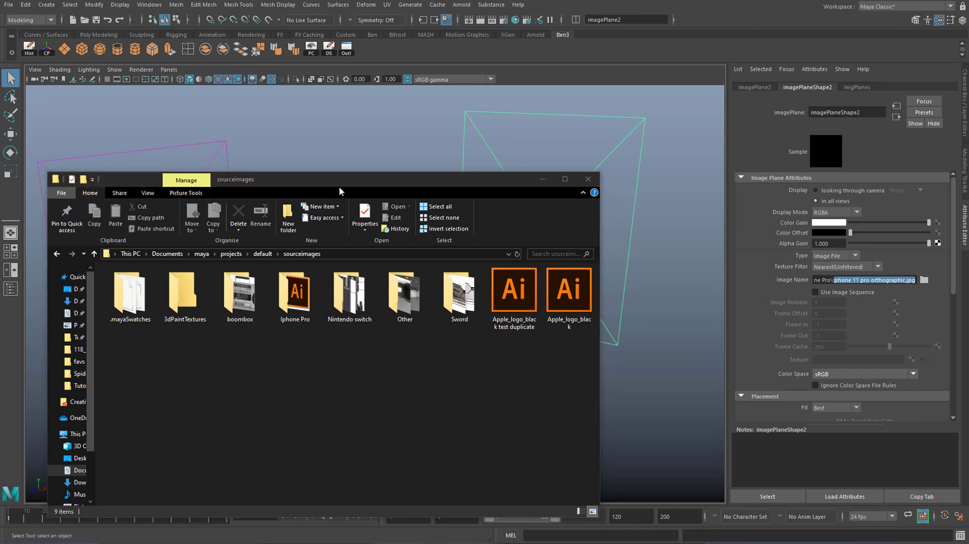
drag(339, 179, 474, 192)
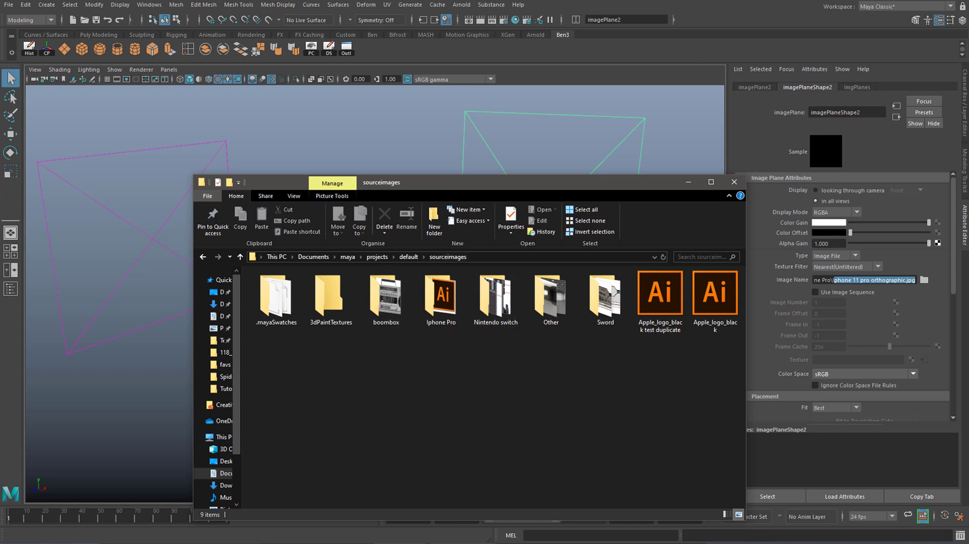
drag(359, 454, 310, 392)
drag(372, 380, 374, 379)
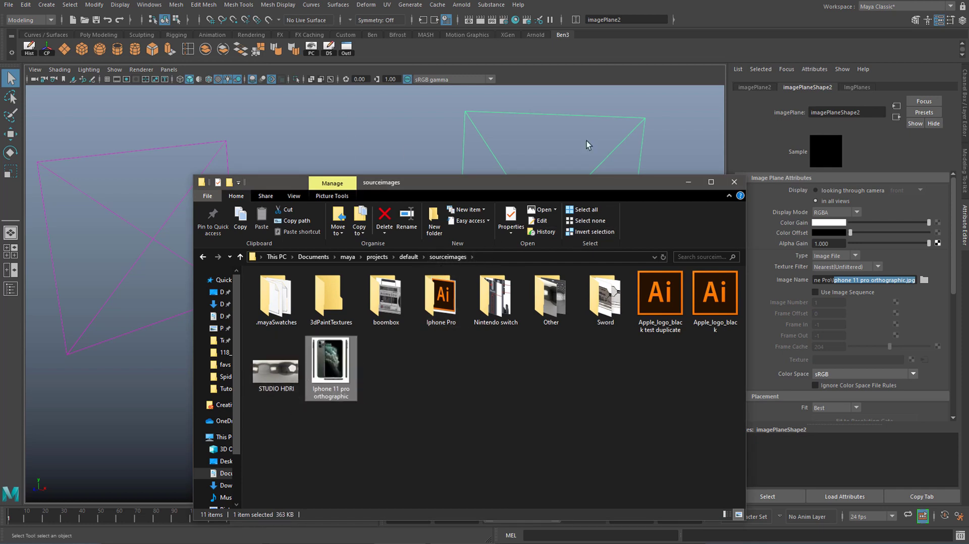
click(479, 150)
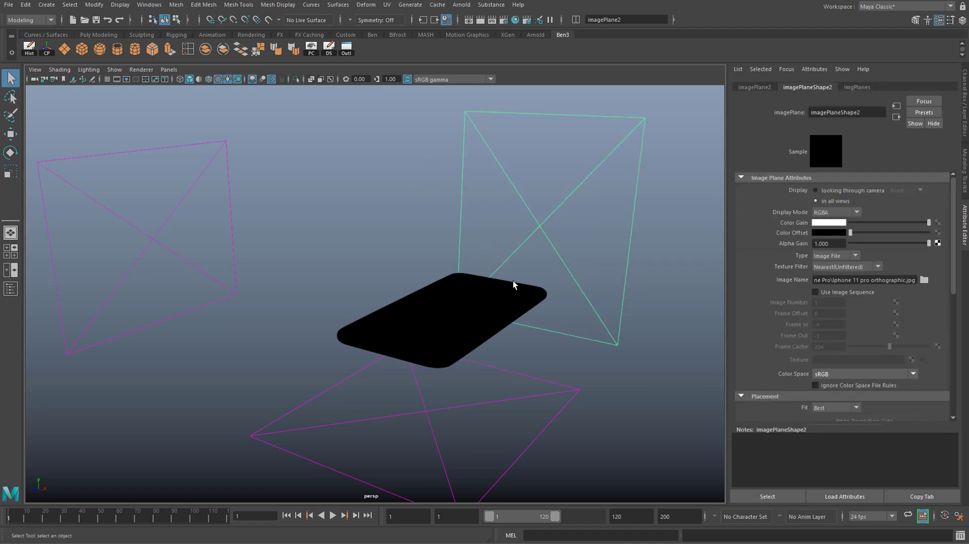
Step: Open iphone 11 part 3 tut.mb from File > Open Scene, choosing Don't Save for the current scene
click(462, 188)
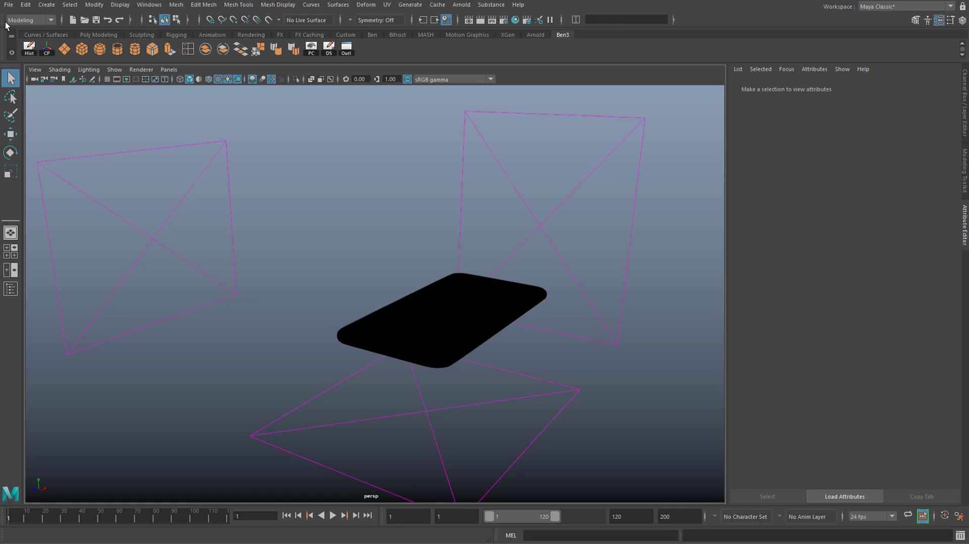
click(9, 5)
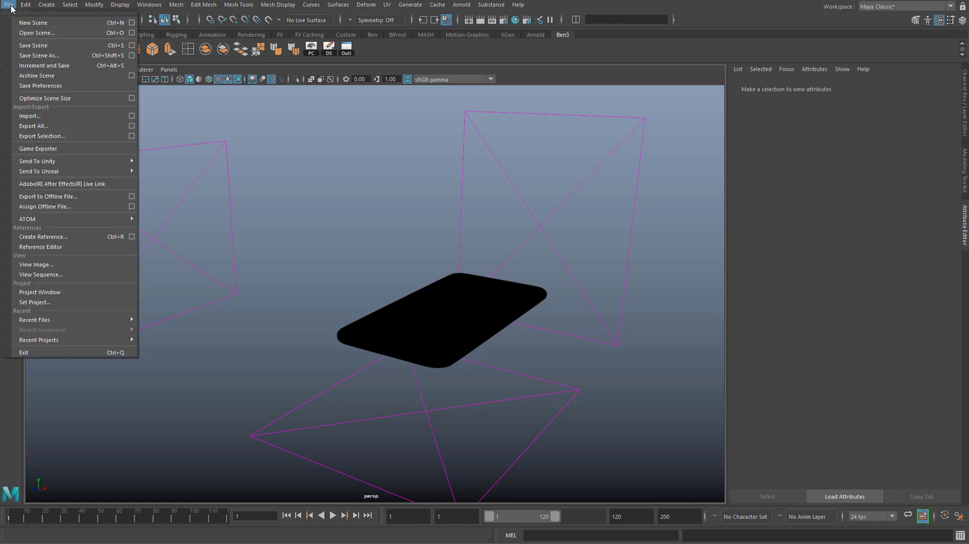
click(54, 34)
drag(334, 350, 564, 148)
click(586, 228)
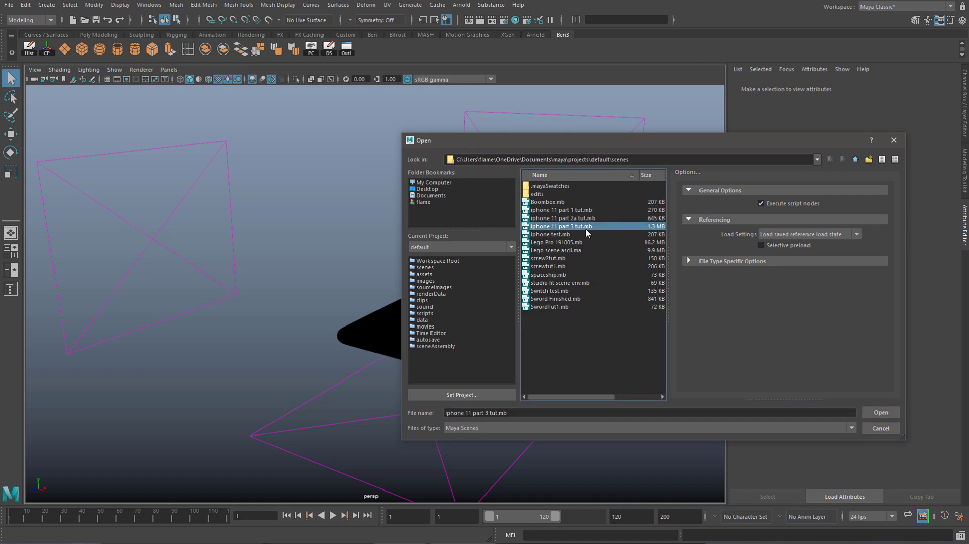
click(883, 415)
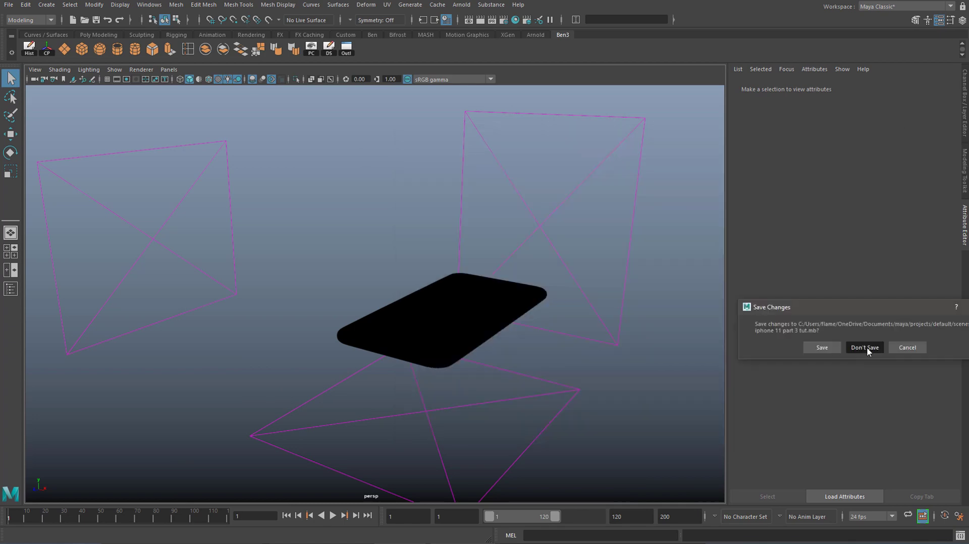
click(867, 347)
Step: Show the channel/layer panel and Outliner, then orbit until the image planes appear as empty wireframes
scroll(513, 296, down, 10)
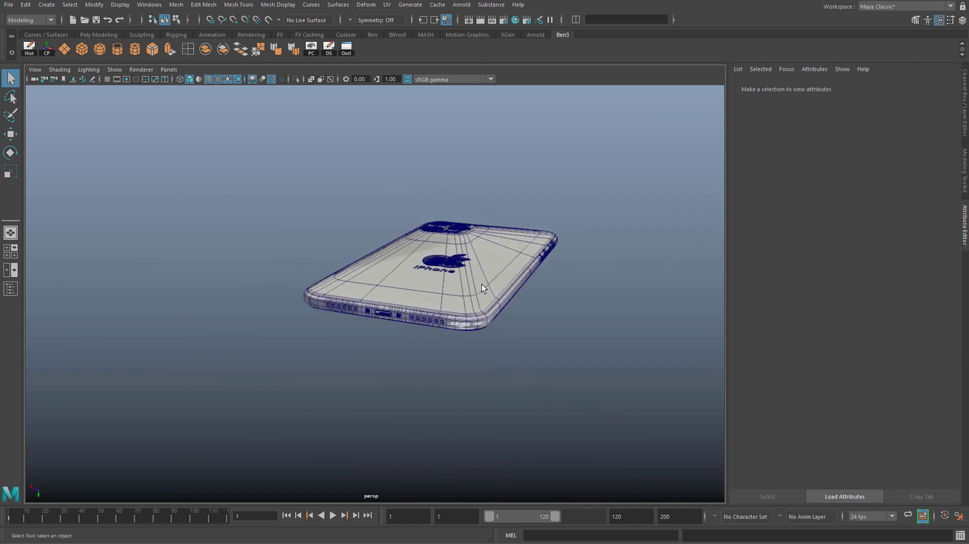
scroll(474, 262, up, 5)
scroll(295, 253, down, 2)
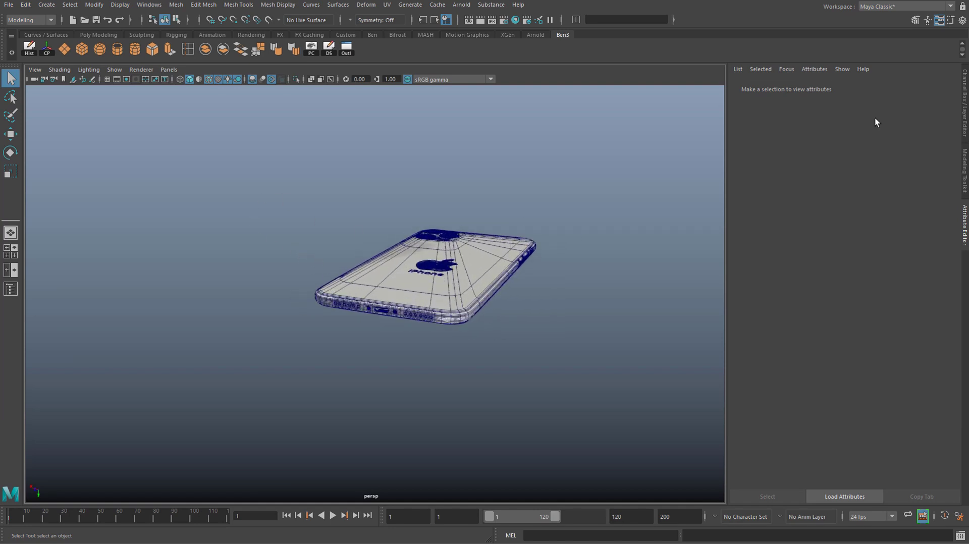
click(962, 20)
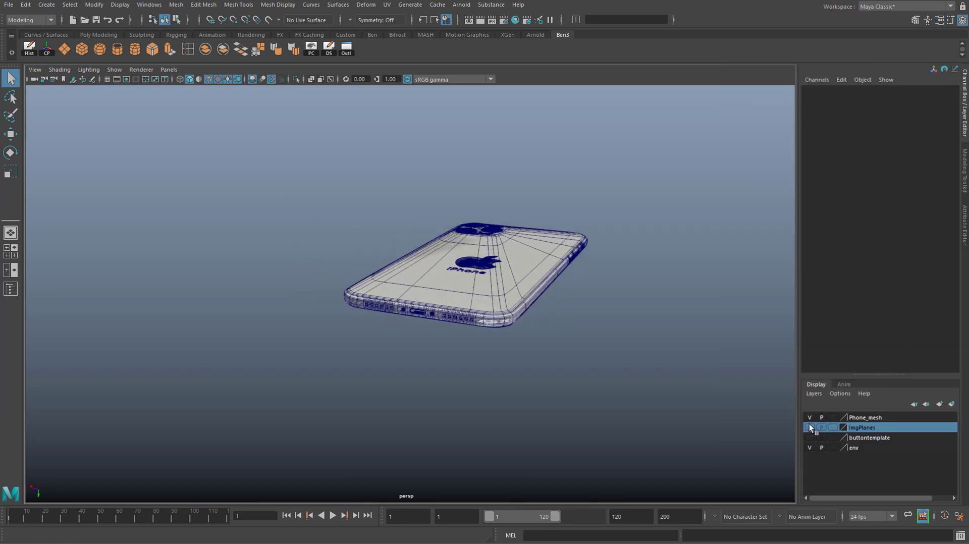
click(10, 289)
alt+drag(560, 278, 401, 182)
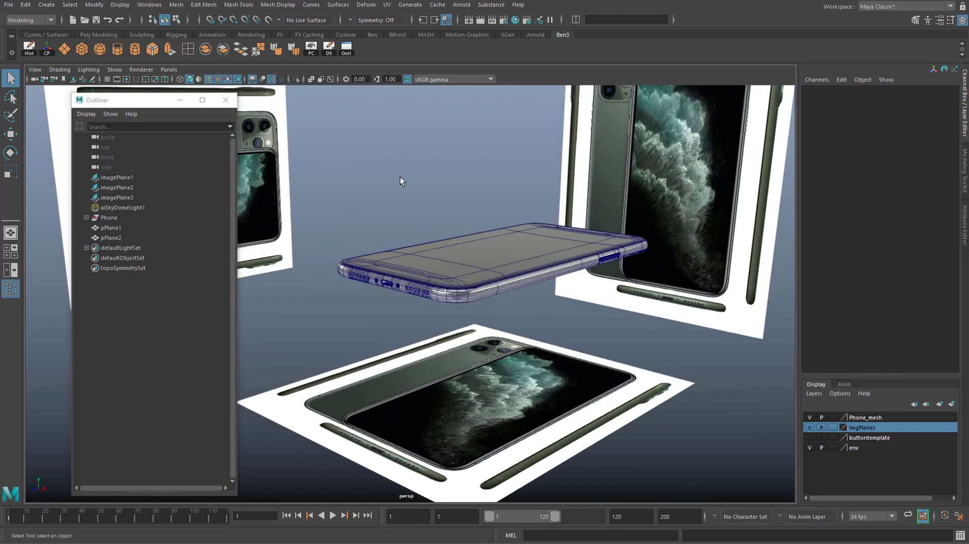
alt+right_drag(485, 188, 480, 302)
alt+drag(480, 303, 455, 280)
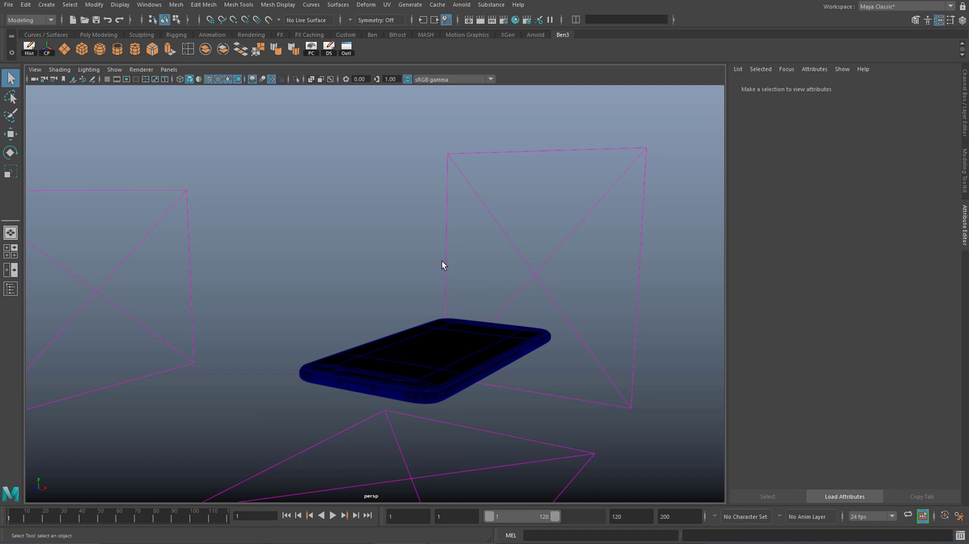
alt+drag(441, 261, 331, 280)
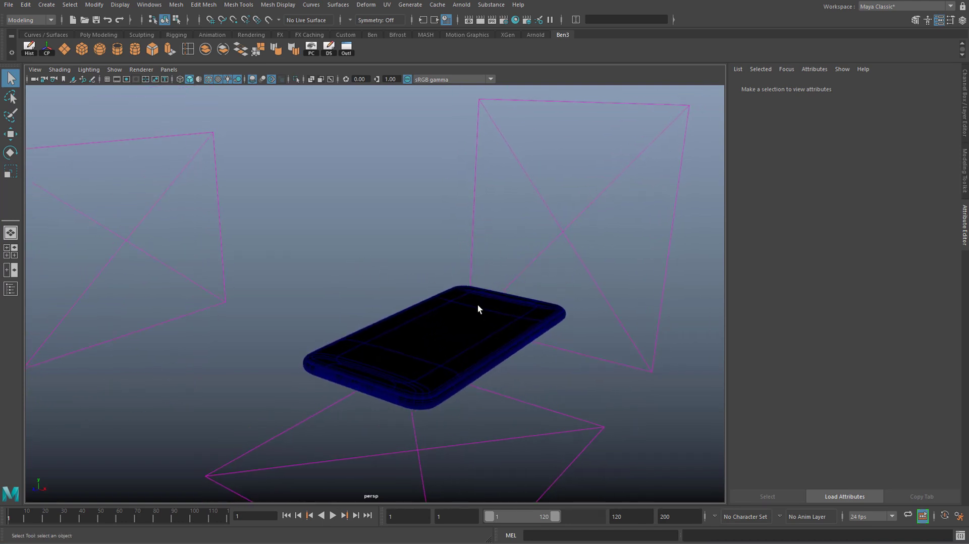
Step: Copy the images into sourceimages and relink imagePlane2 to Iphone 11 pro orthographic.jpg
mouse_move(493, 289)
alt+middle_down()
mouse_move(480, 305)
mouse_move(474, 287)
alt+middle_up()
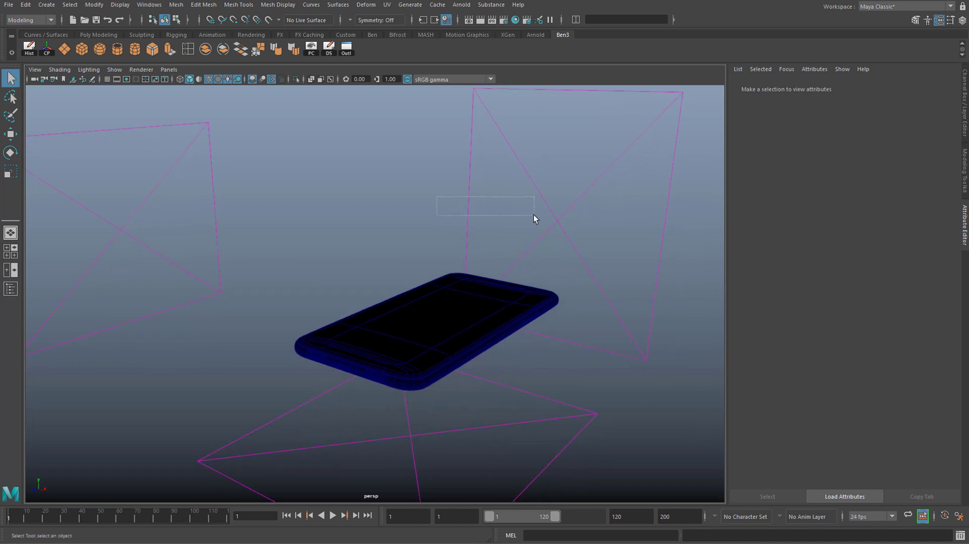
drag(534, 214, 535, 216)
alt+drag(458, 183, 448, 183)
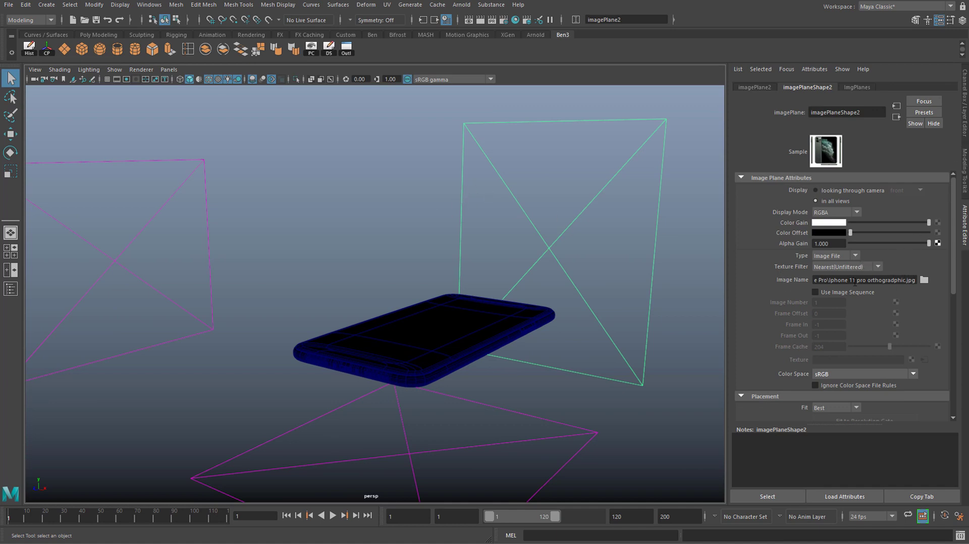
click(926, 279)
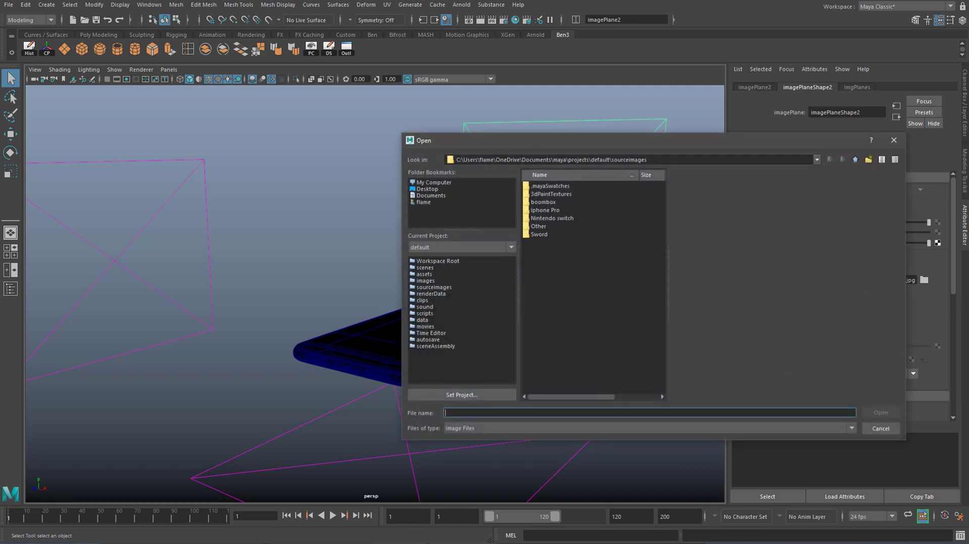
key(alt+Tab)
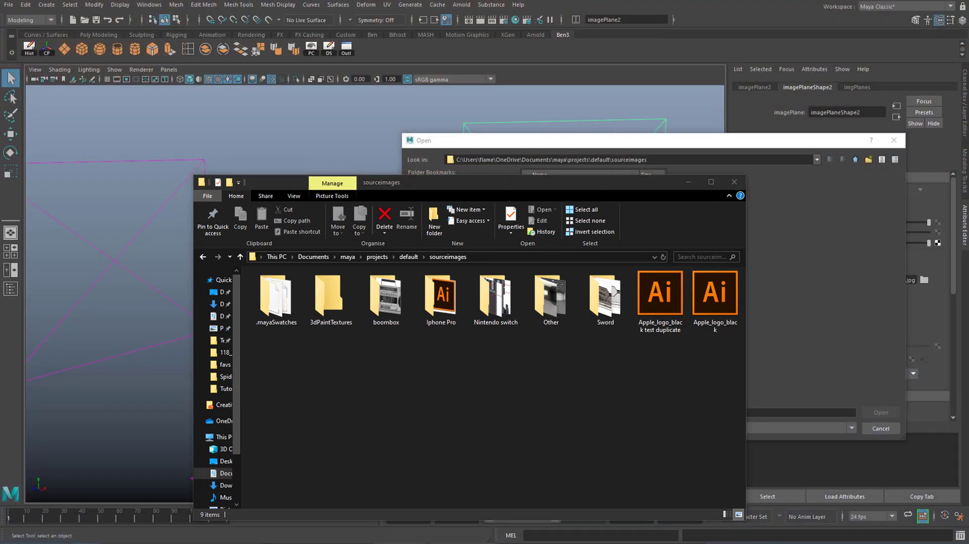
drag(354, 504, 413, 421)
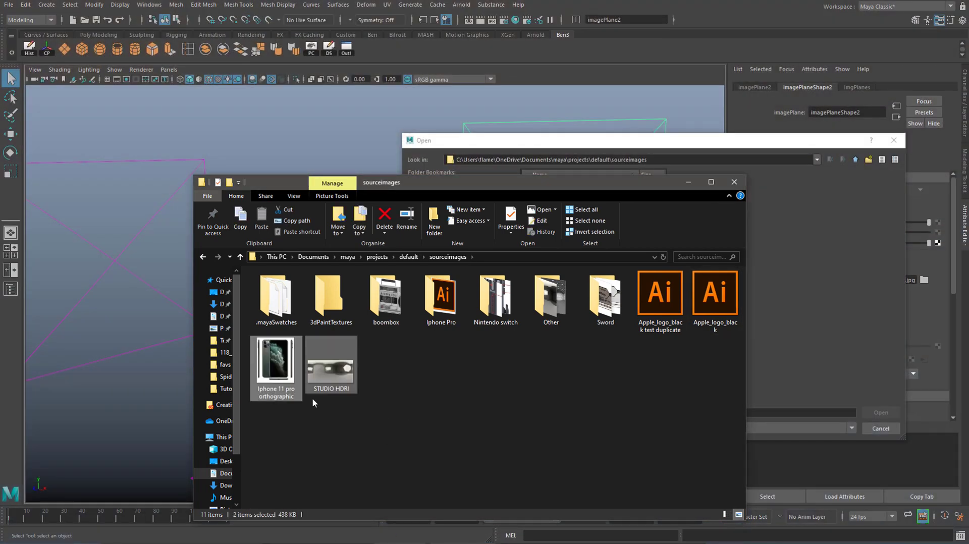
click(501, 140)
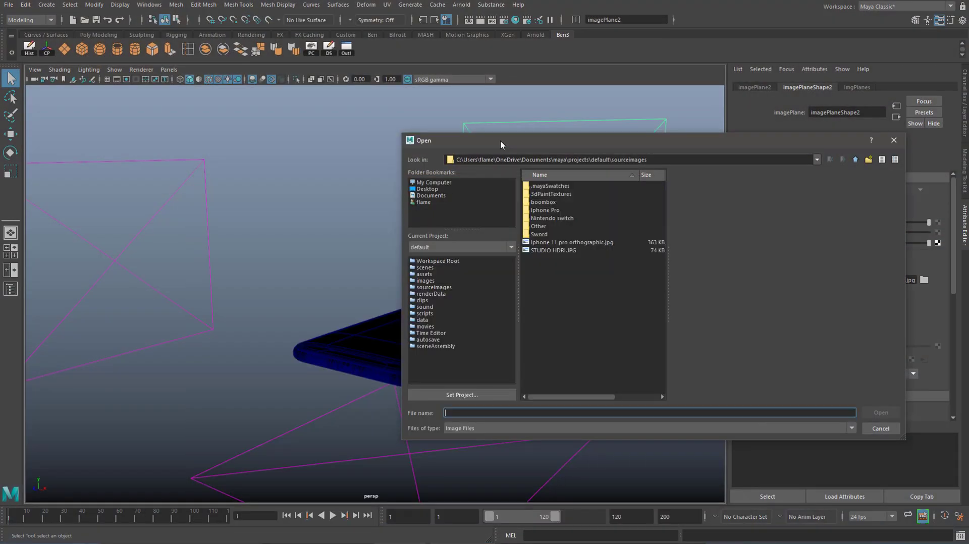
click(558, 251)
click(574, 243)
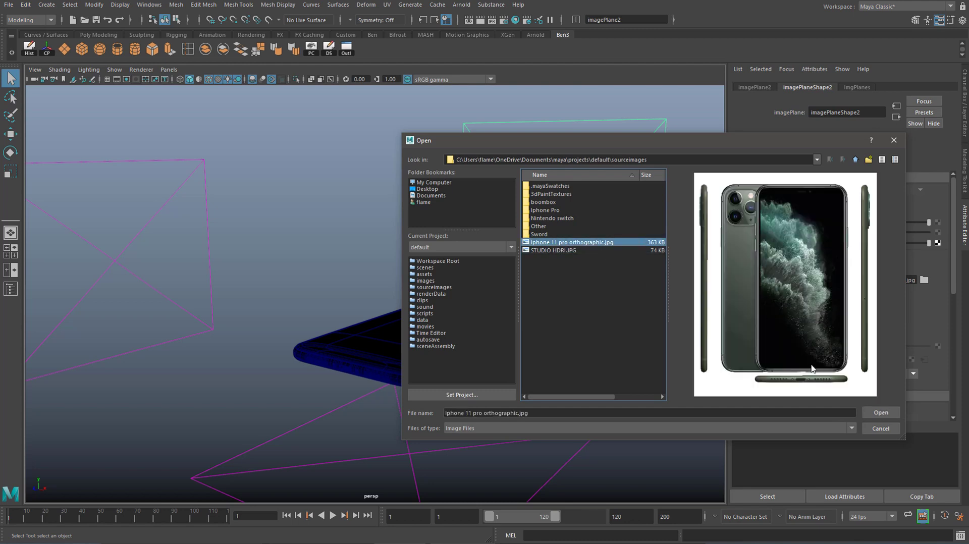
click(881, 413)
Step: Relink the flat bottom image plane to Iphone 11 pro orthographic.jpg
click(497, 462)
click(563, 463)
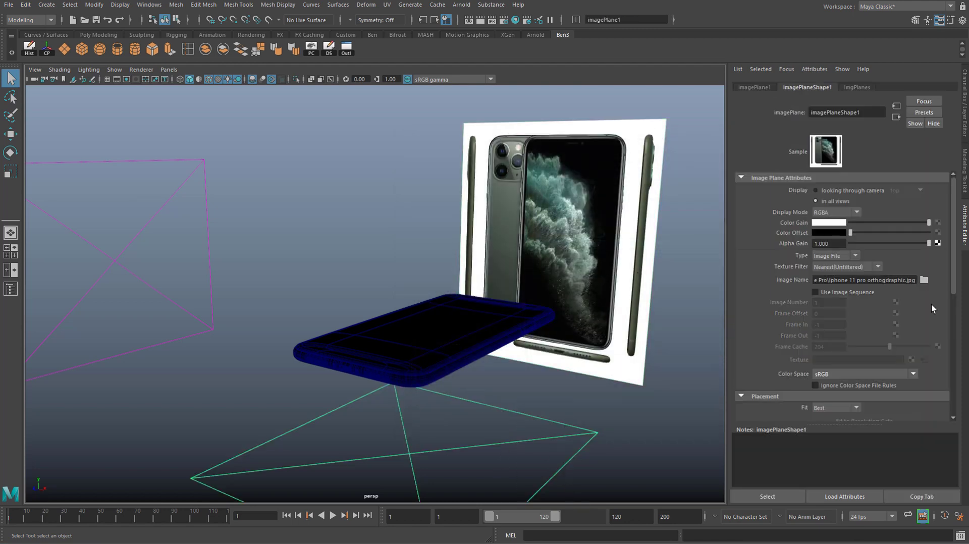
click(924, 279)
click(548, 243)
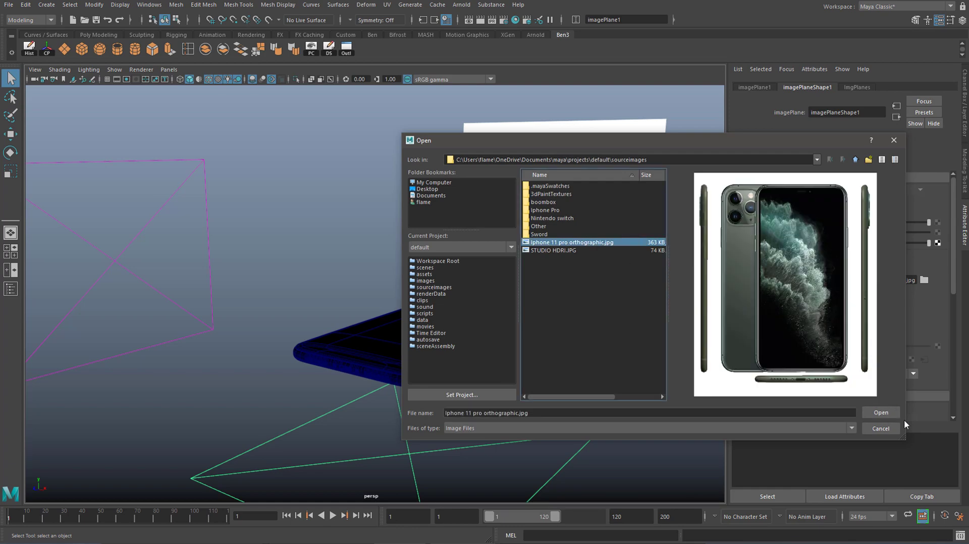
click(881, 412)
Step: Relink the left image plane to Iphone 11 pro orthographic.jpg
click(923, 281)
click(581, 243)
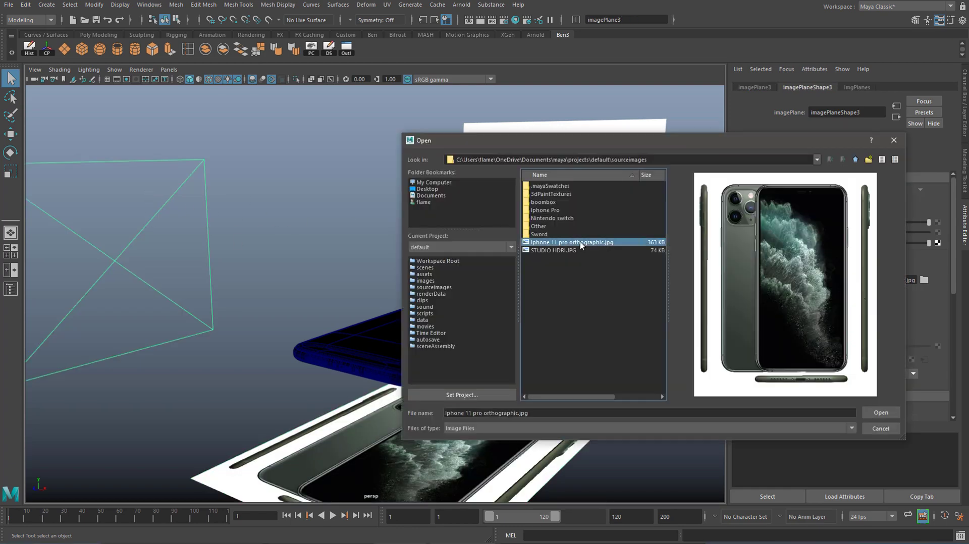
click(883, 413)
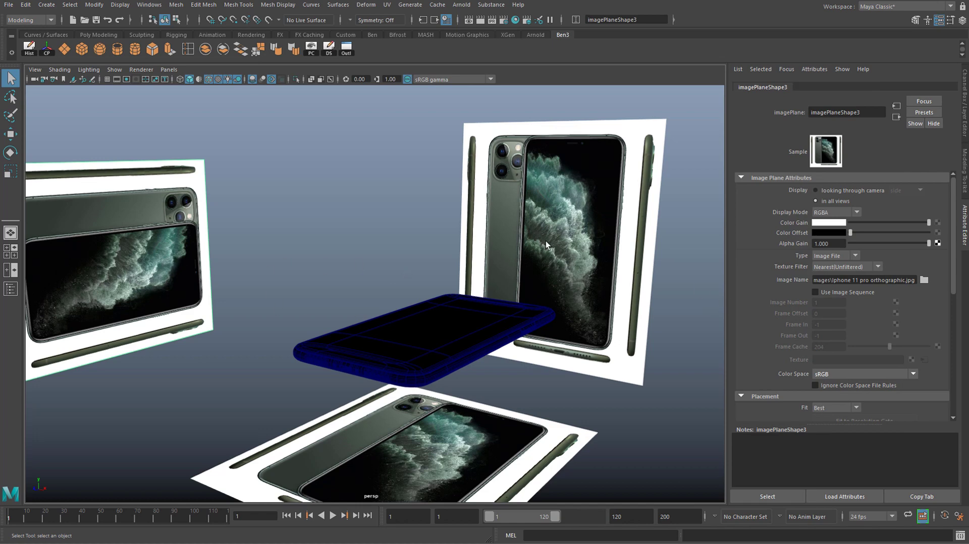
click(546, 241)
alt+drag(546, 241, 434, 290)
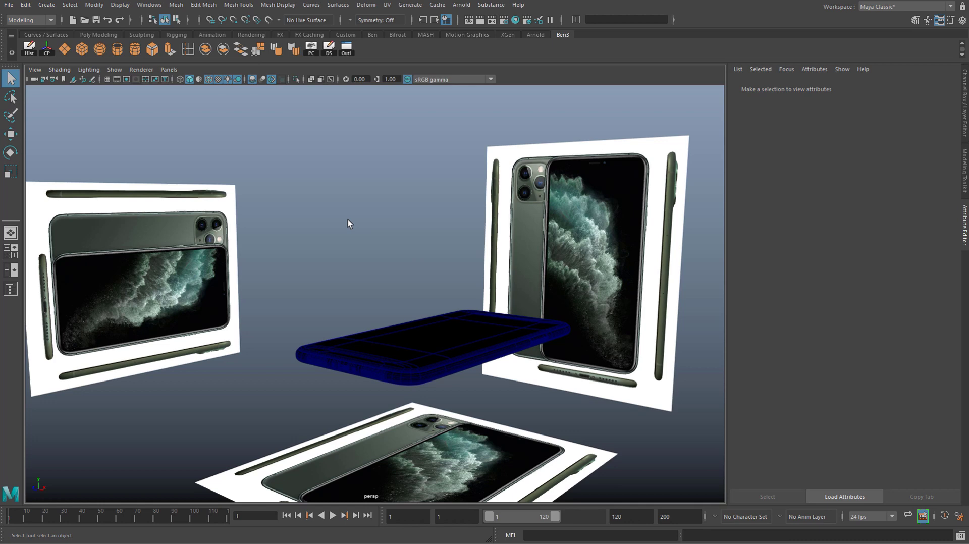
Step: Open Windows > Outliner and select aiSkyDomeLight1
alt+drag(348, 219, 474, 222)
alt+drag(708, 360, 631, 303)
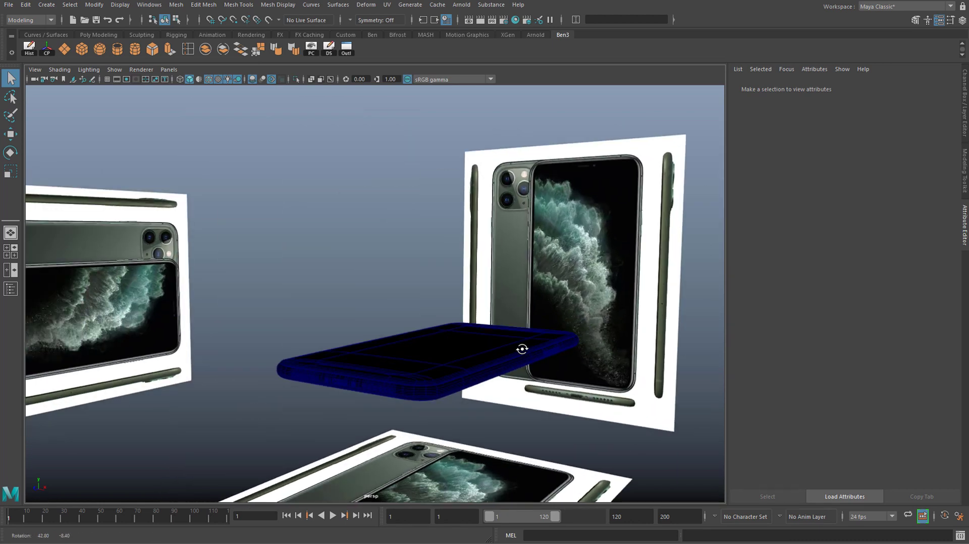
click(962, 21)
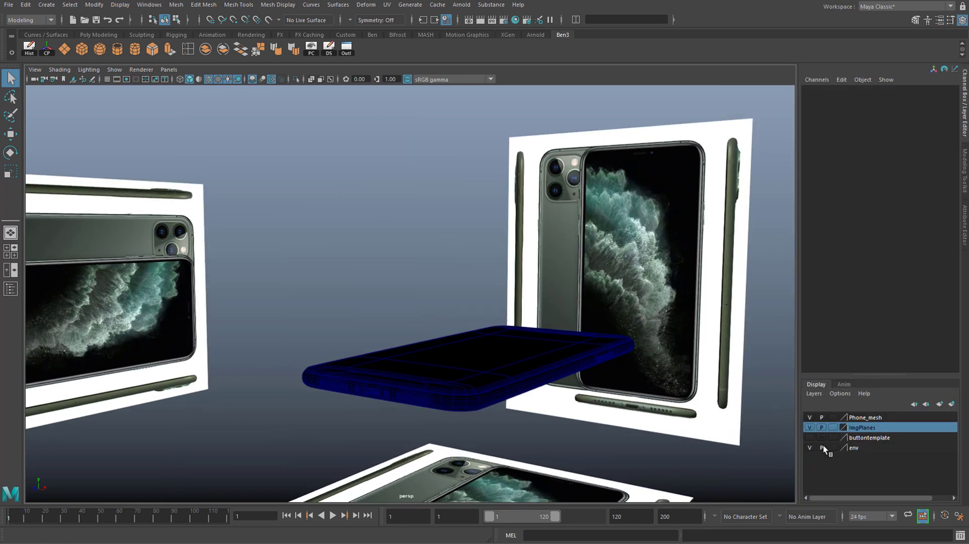
alt+drag(389, 275, 271, 95)
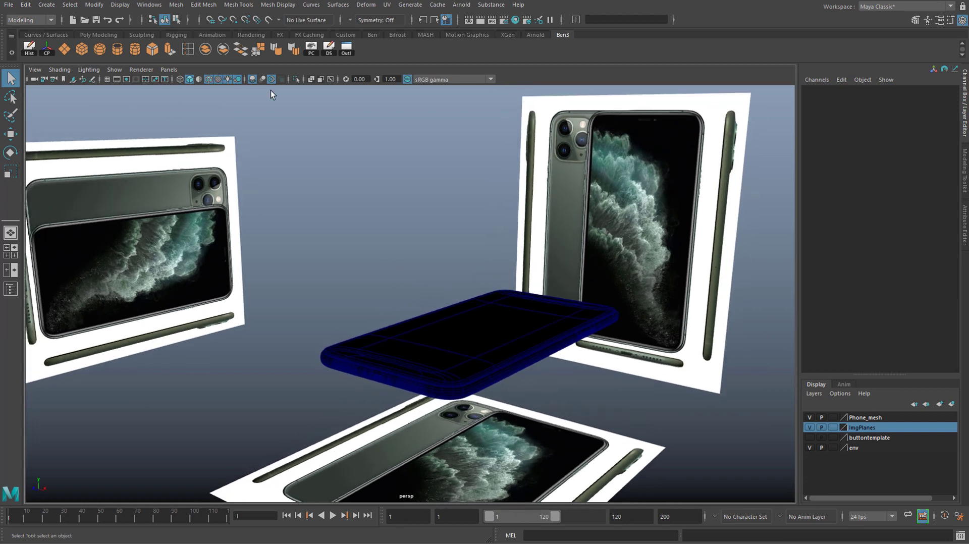
click(153, 5)
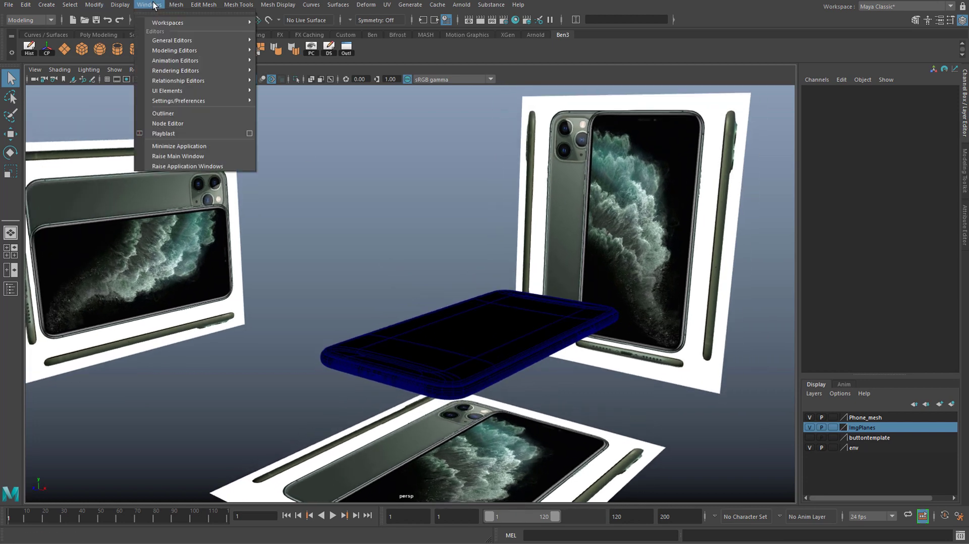
click(180, 113)
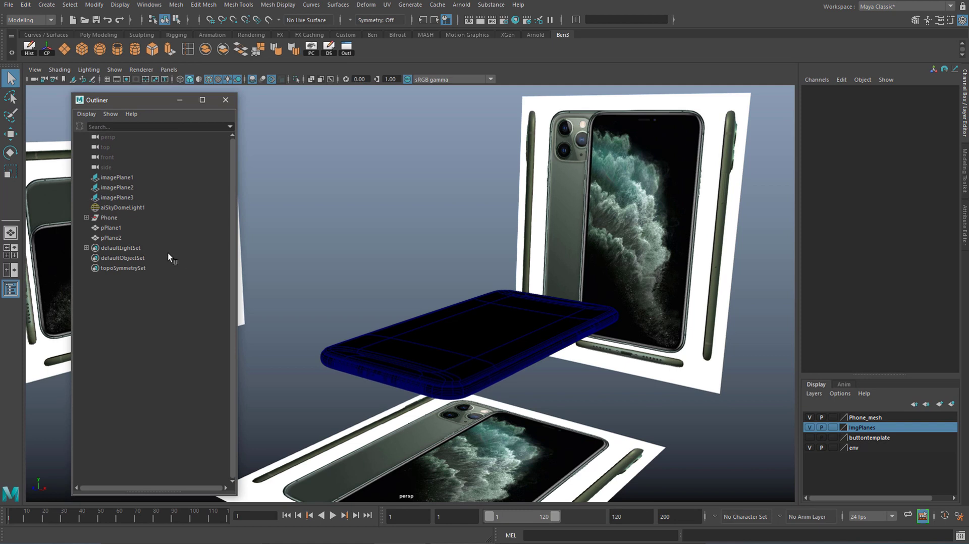
click(125, 208)
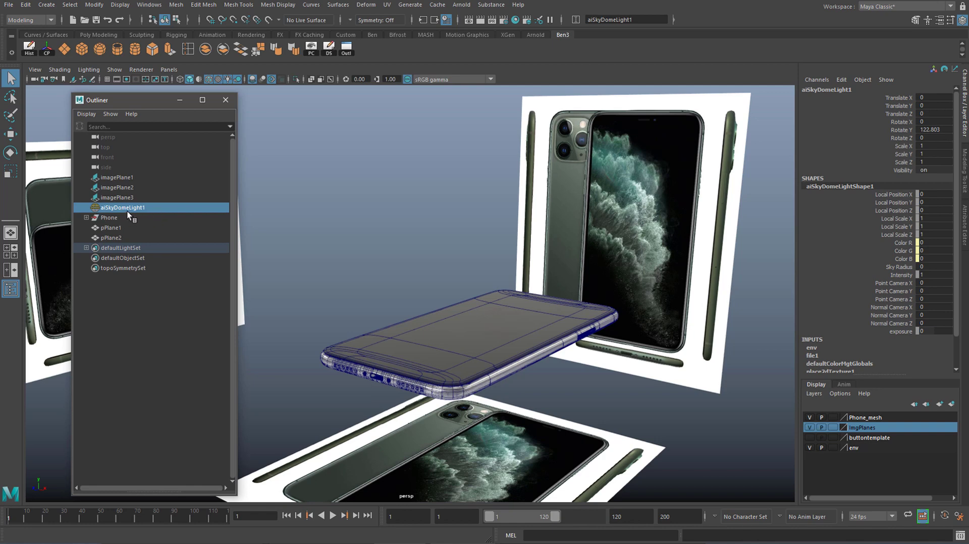
Step: Point the dome light's file1 Image Name at STUDIO HDRI.JPG from sourceimages
click(965, 222)
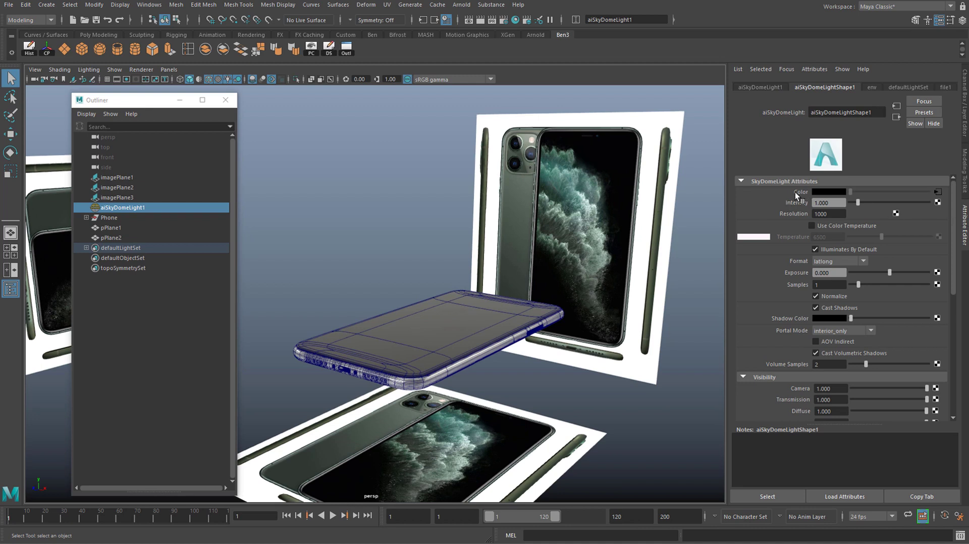
click(939, 192)
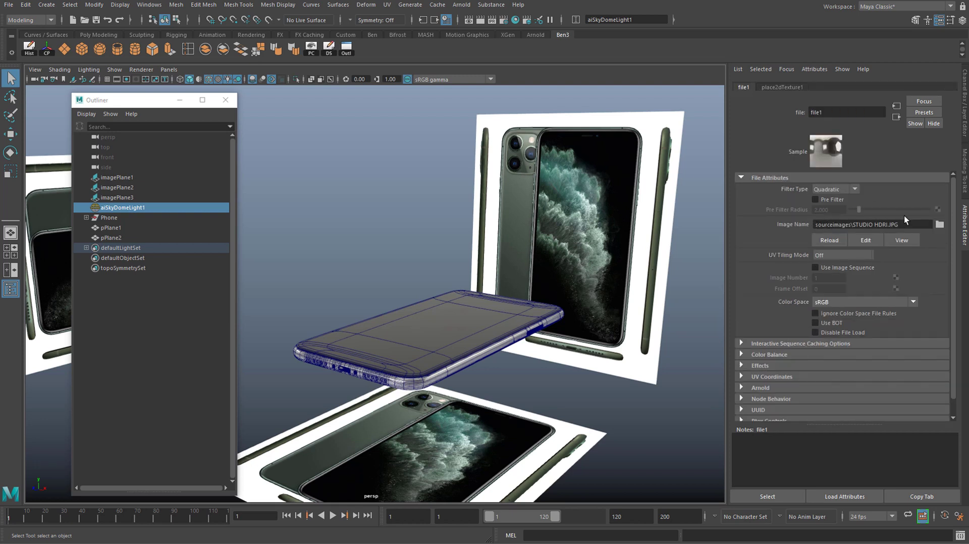
drag(860, 224, 901, 225)
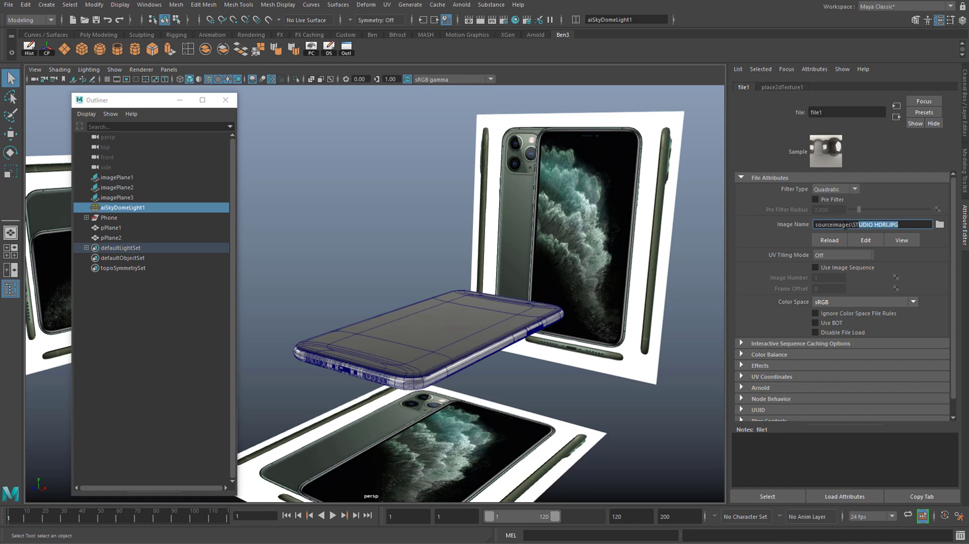
click(940, 225)
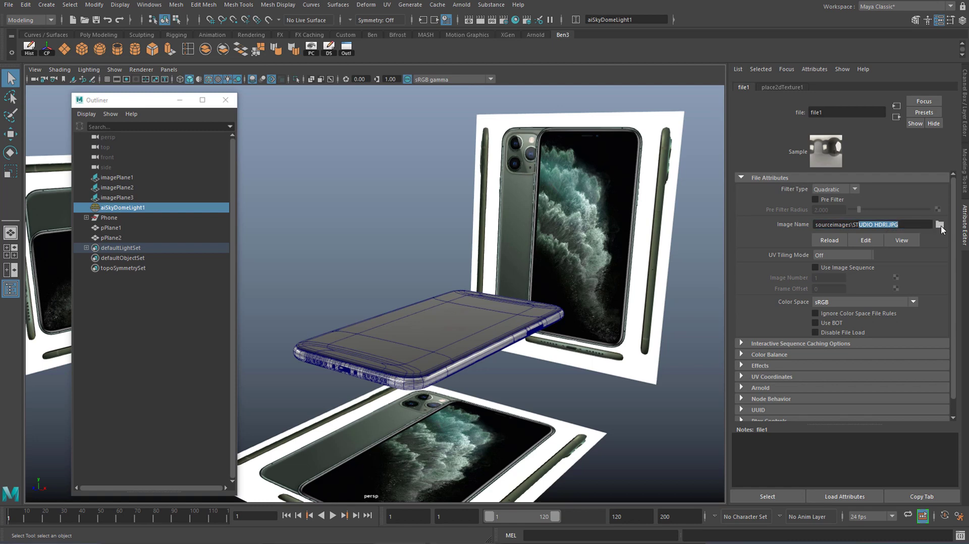
click(562, 251)
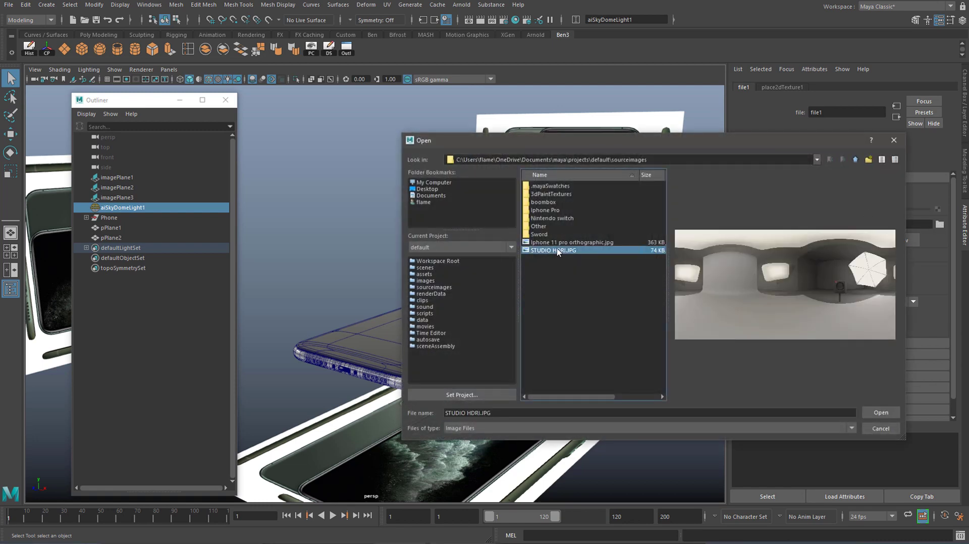
click(883, 413)
alt+right_drag(400, 354, 510, 398)
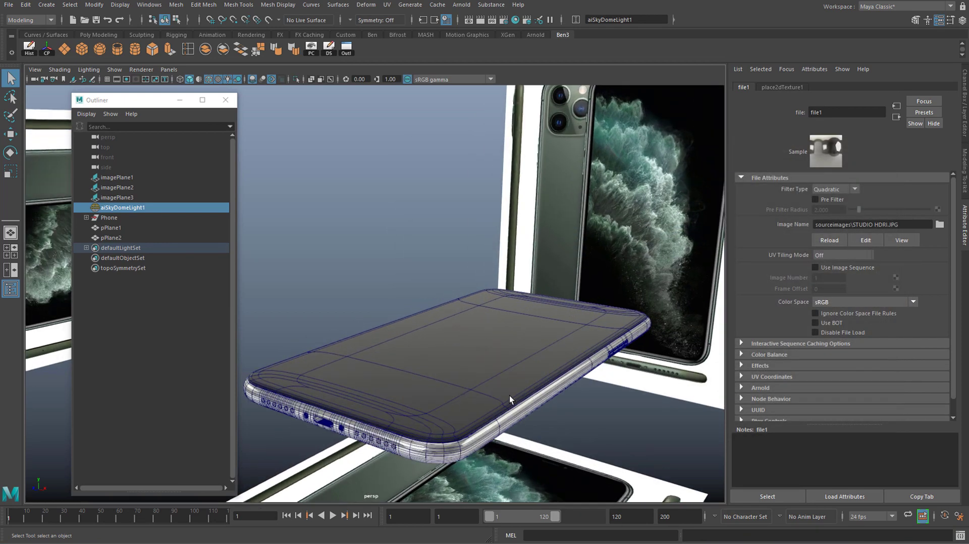
click(525, 415)
mouse_move(494, 325)
alt+mouse_down()
mouse_move(476, 318)
mouse_move(505, 329)
alt+mouse_up()
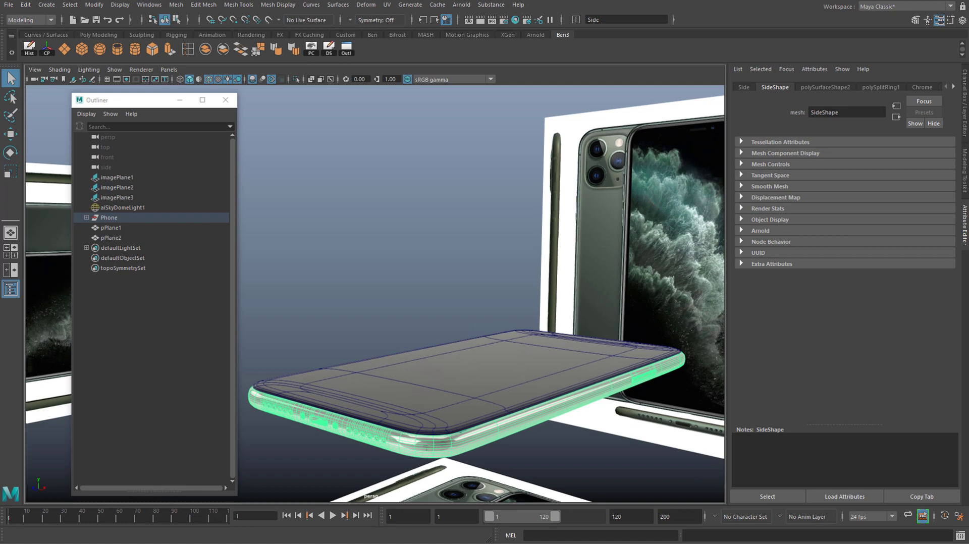
Step: Switch to File Explorer and open Car_lighting bkids > scenes to find the R8 scene file
key(alt+Tab)
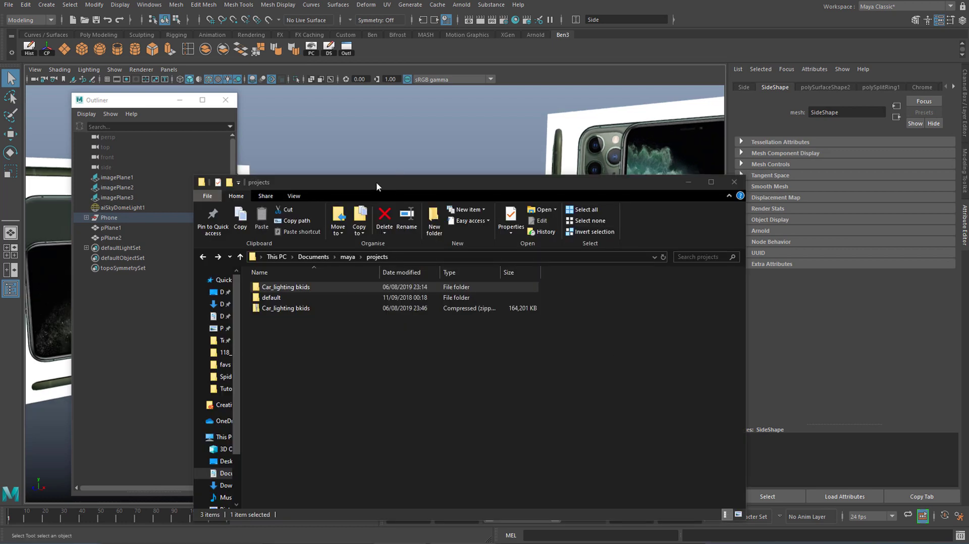
click(226, 100)
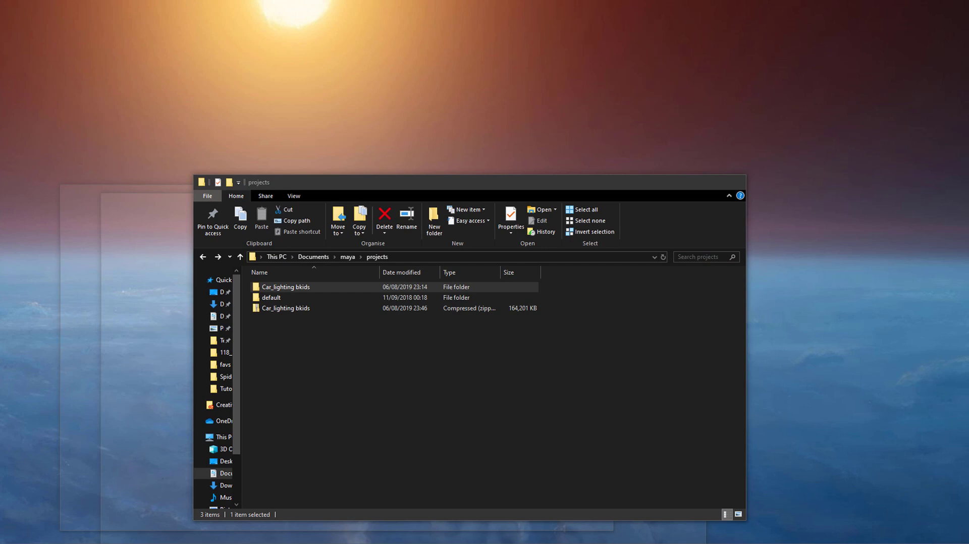
click(429, 484)
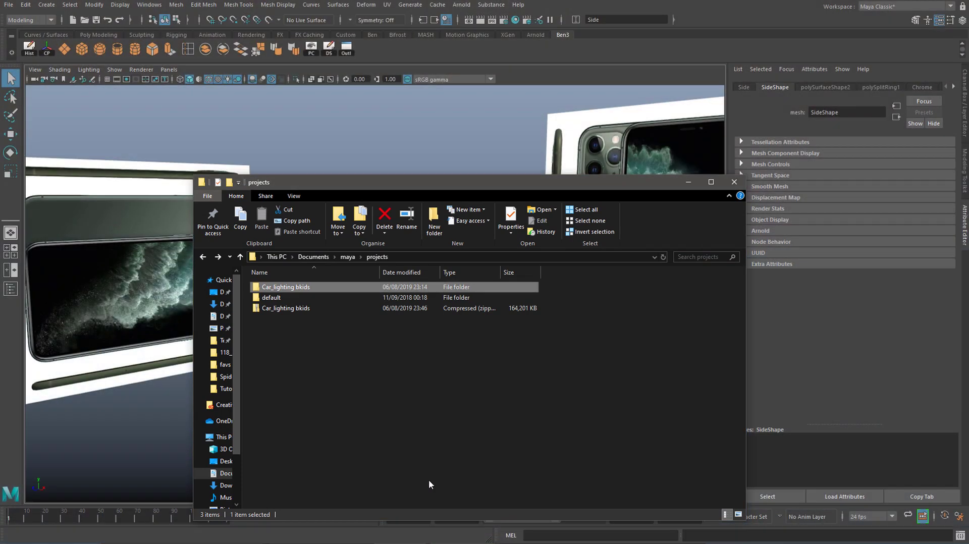
drag(378, 179, 392, 104)
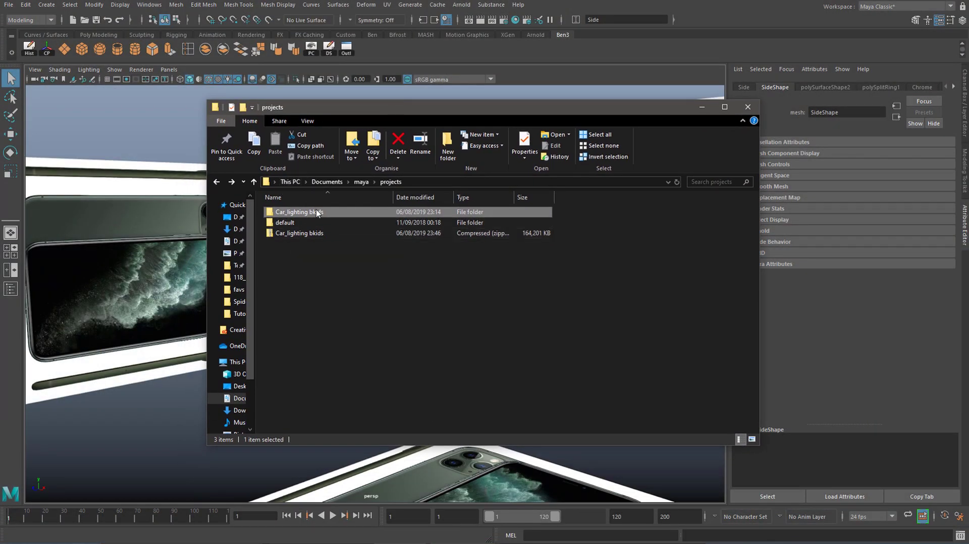
double_click(317, 213)
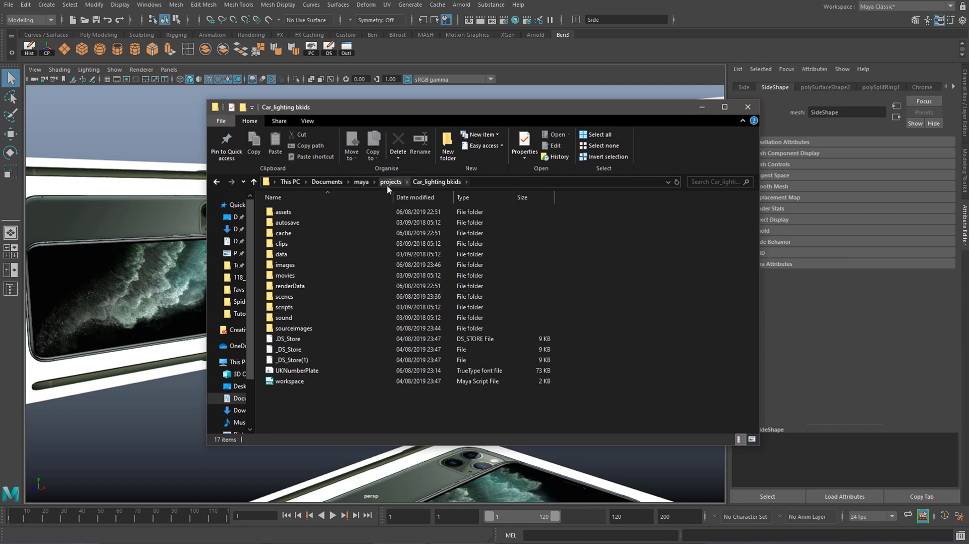
click(391, 182)
double_click(336, 217)
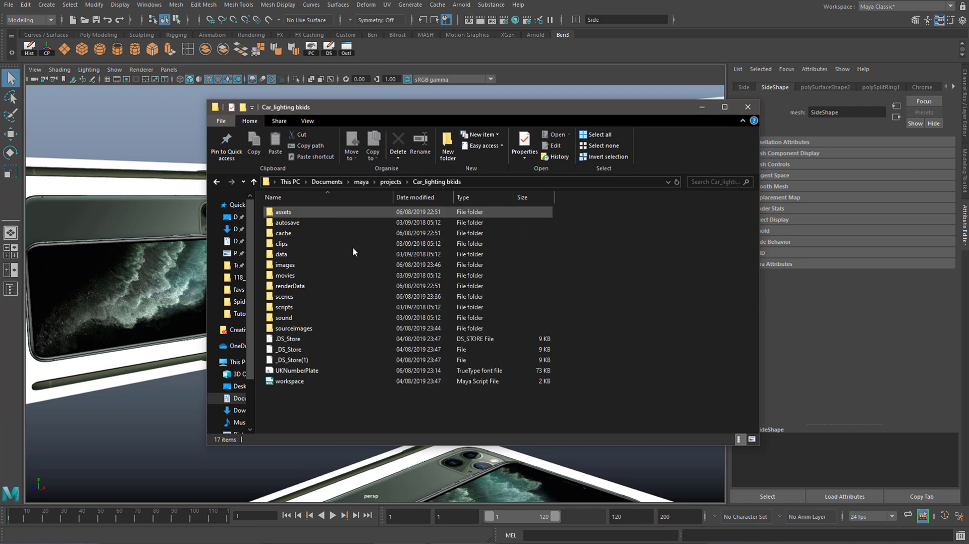
double_click(324, 296)
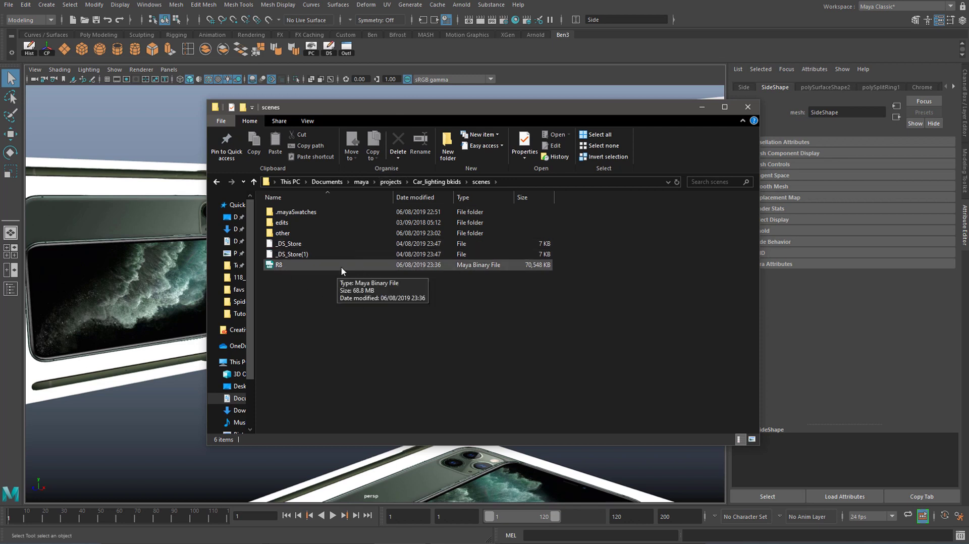
Step: Delete the old Car_lighting bkids zip to the Recycle Bin
click(389, 183)
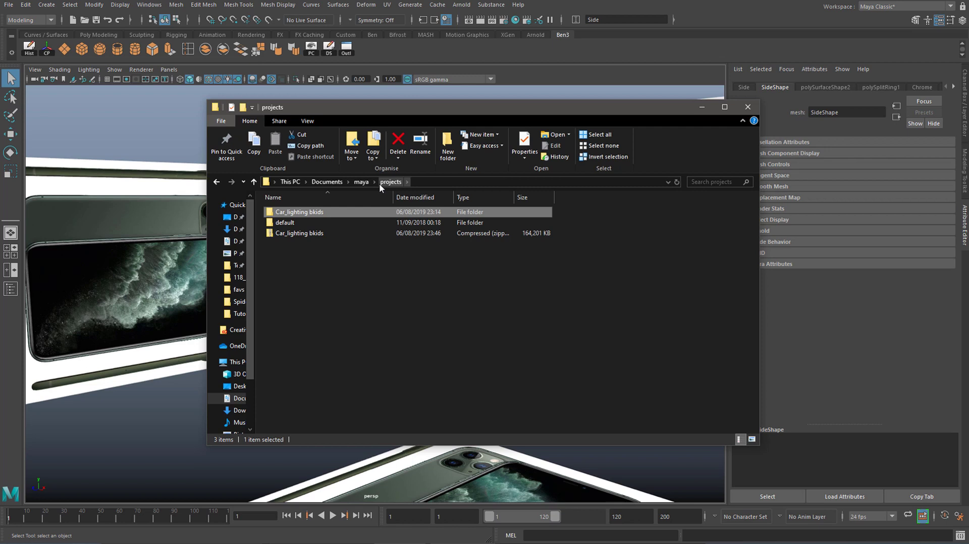
click(301, 212)
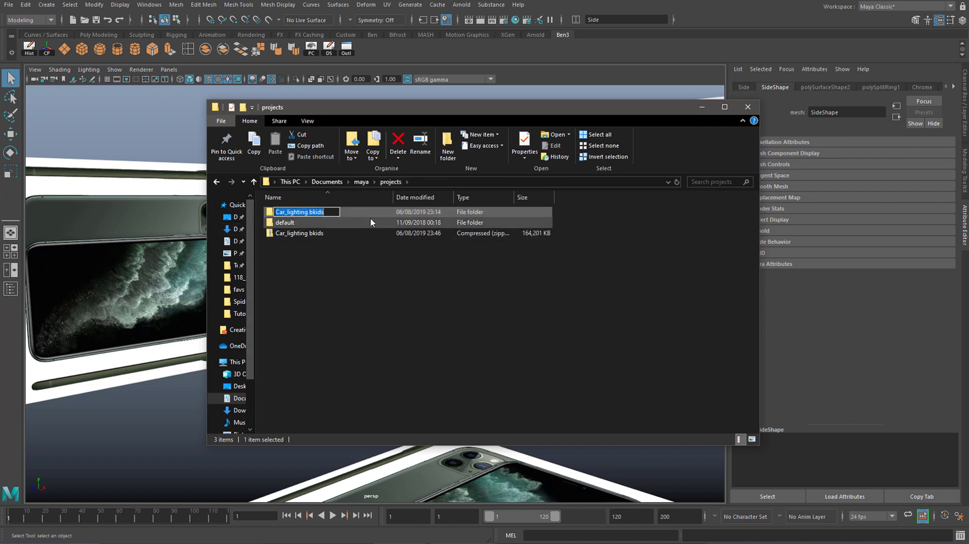
click(337, 234)
key(Delete)
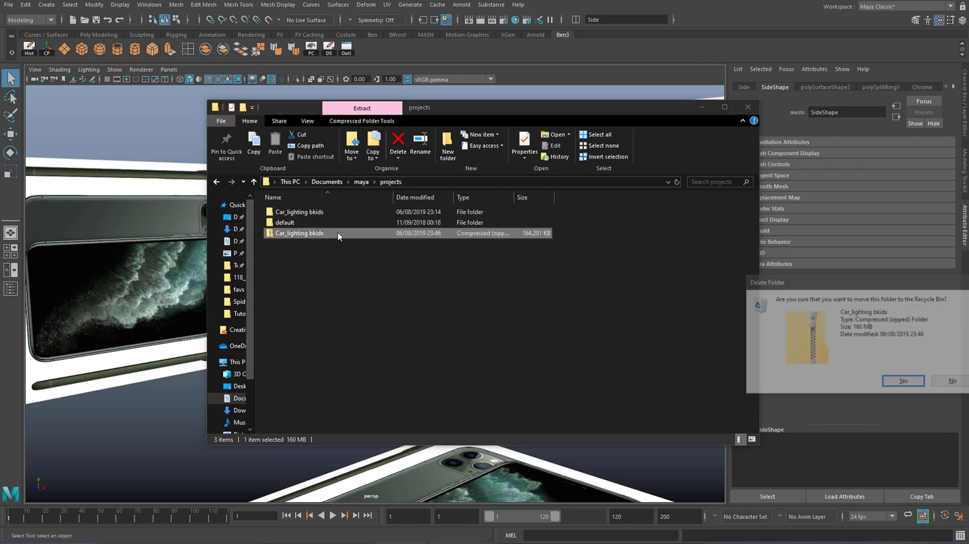
key(Return)
Step: Send the Car_lighting bkids folder to a Compressed (zipped) folder
click(296, 213)
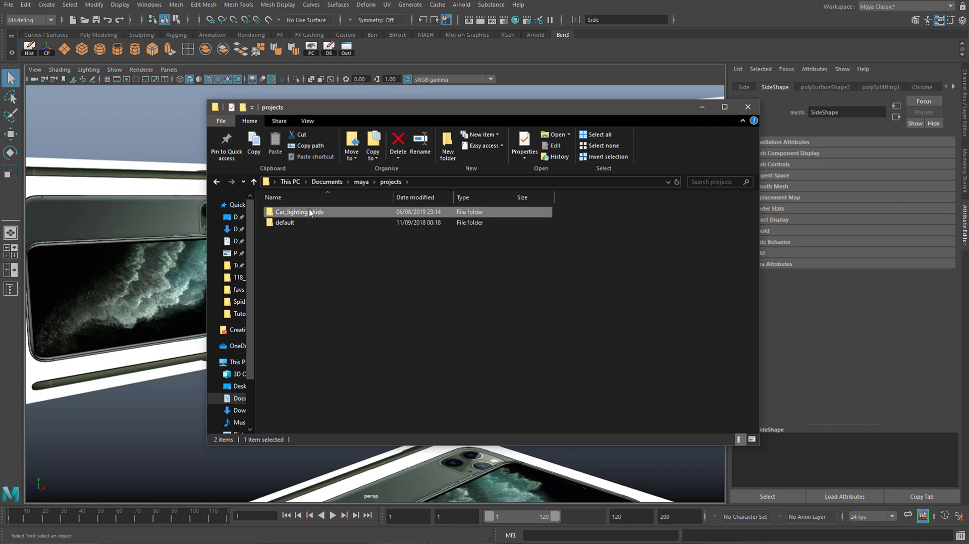
mouse_move(322, 213)
right_click(322, 213)
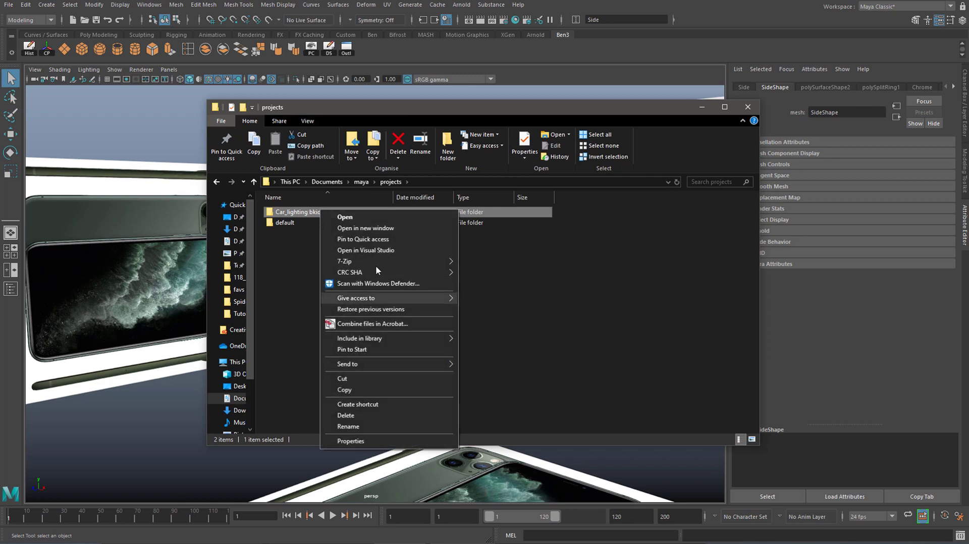
mouse_move(379, 259)
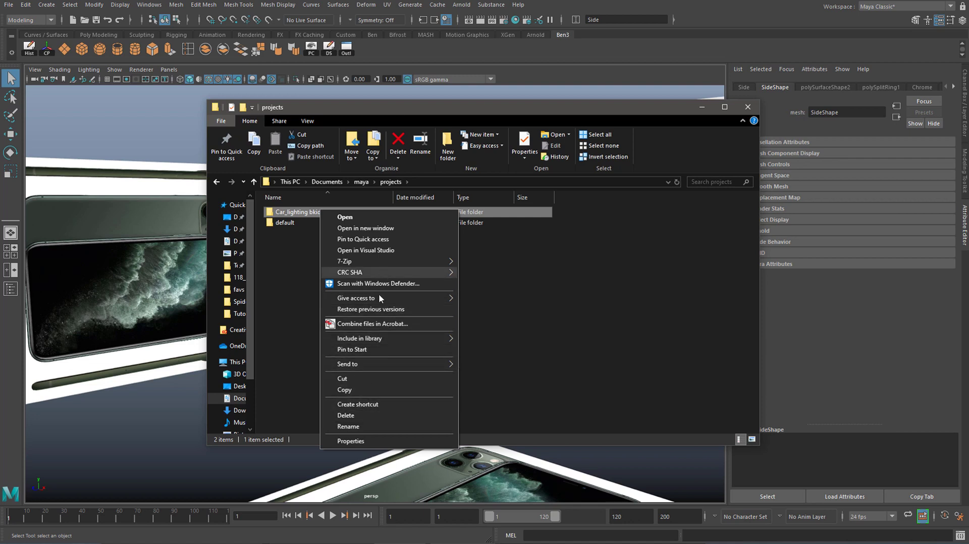
mouse_move(416, 366)
click(521, 376)
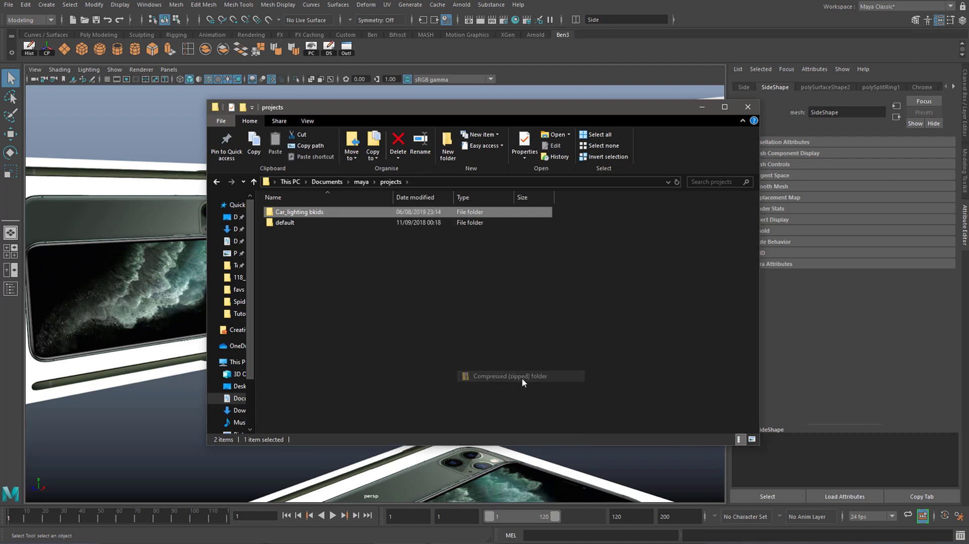
drag(807, 289, 381, 289)
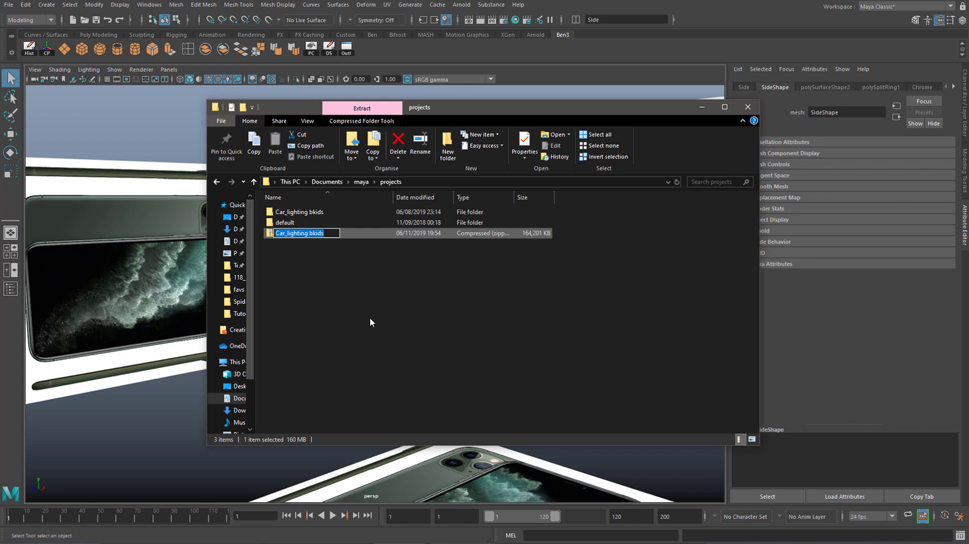
Step: Keep the zip's default name, browse Car_lighting bkids > sourceimages, go back, and move Explorer aside
click(310, 276)
drag(281, 234, 319, 243)
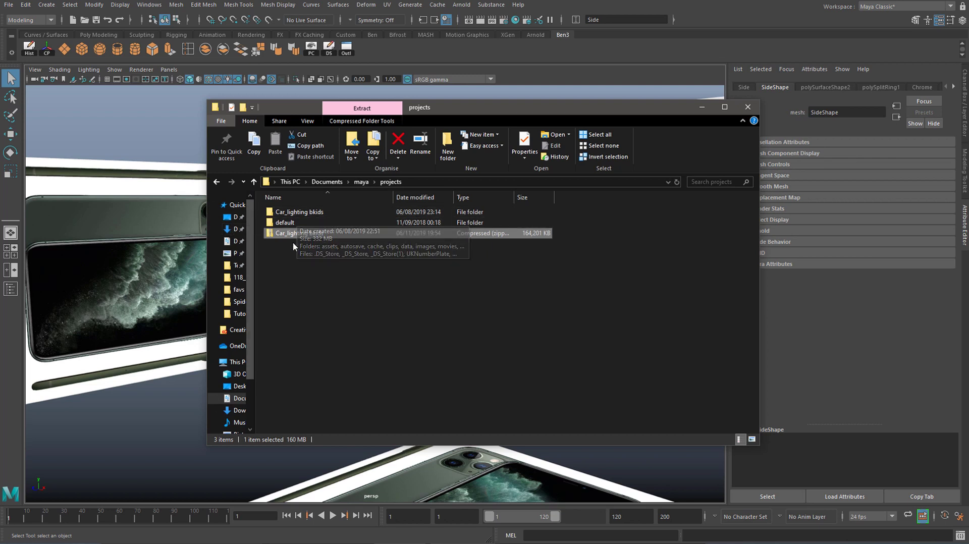
double_click(278, 215)
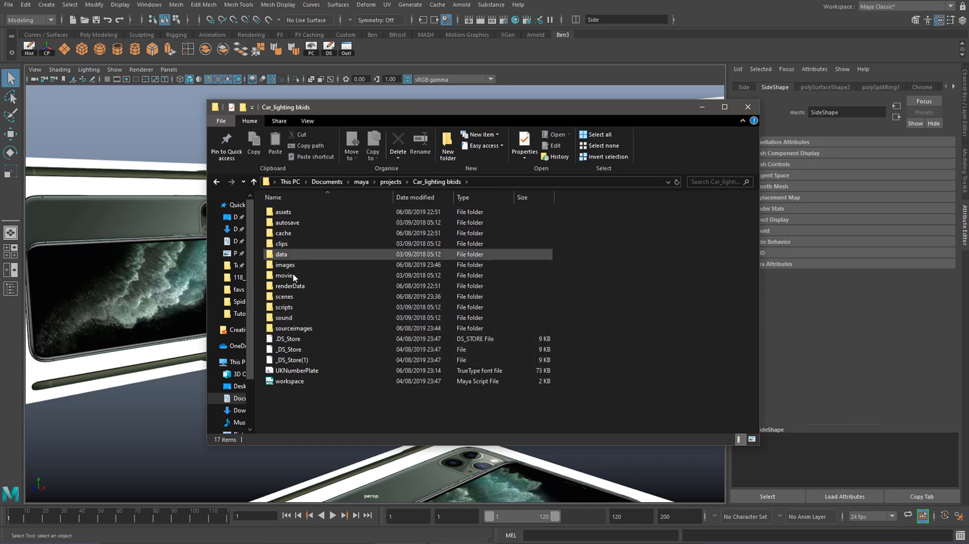
double_click(302, 329)
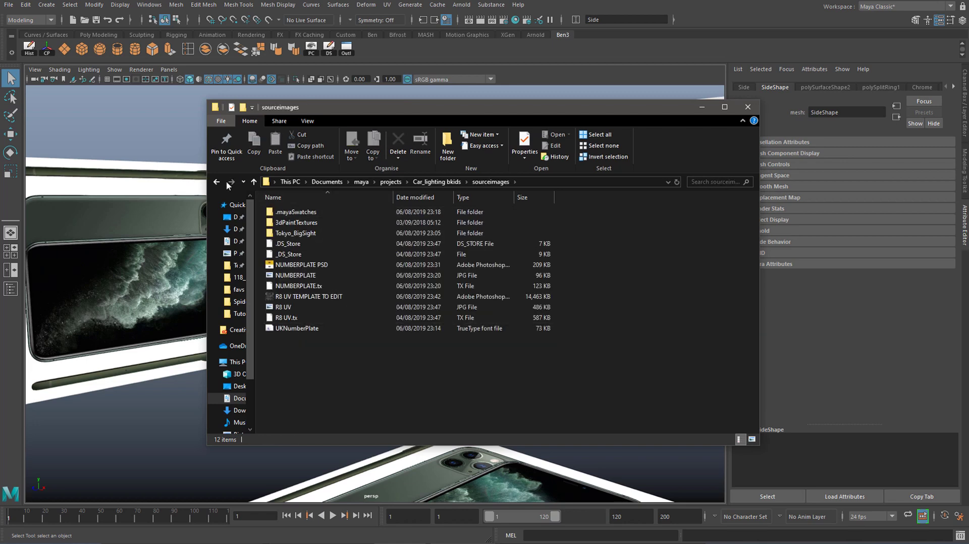
key(alt+Left)
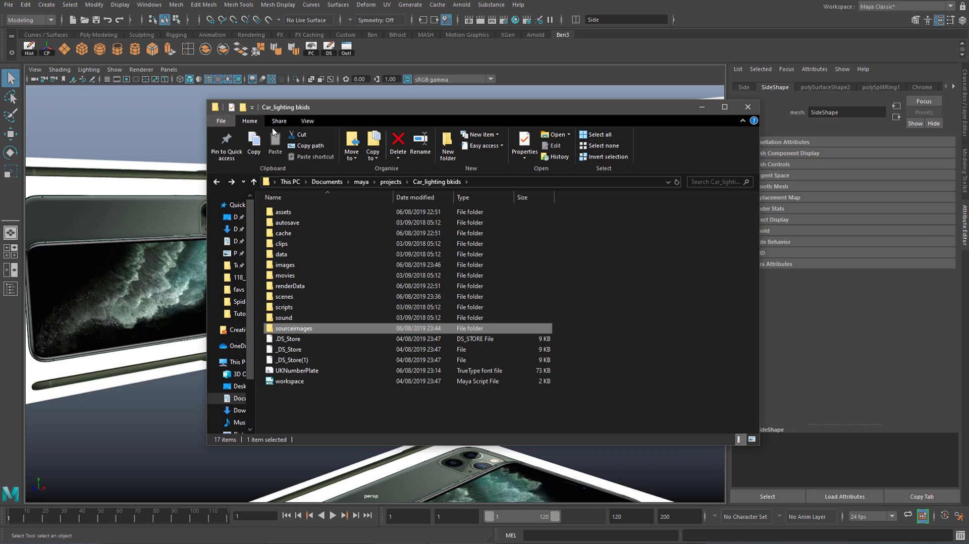
drag(328, 107, 329, 153)
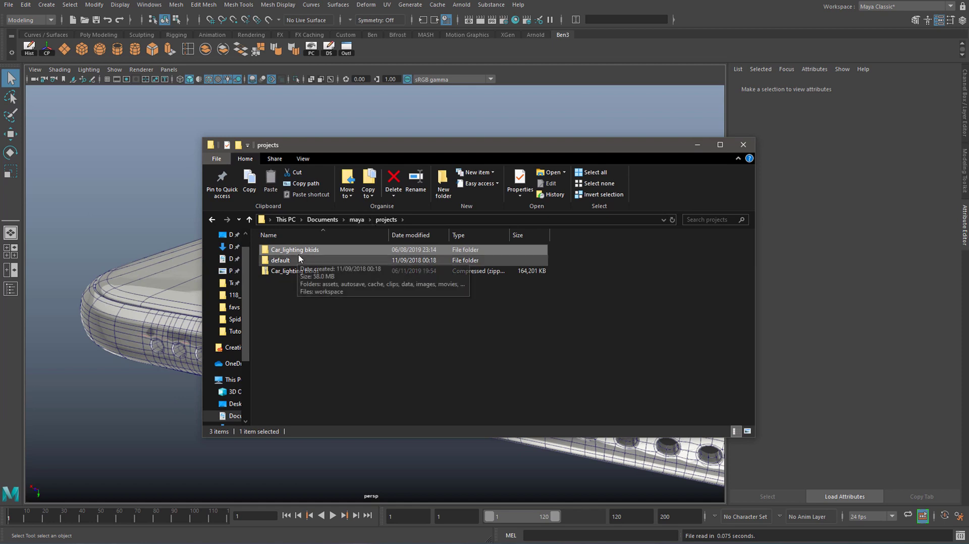
drag(338, 145, 313, 126)
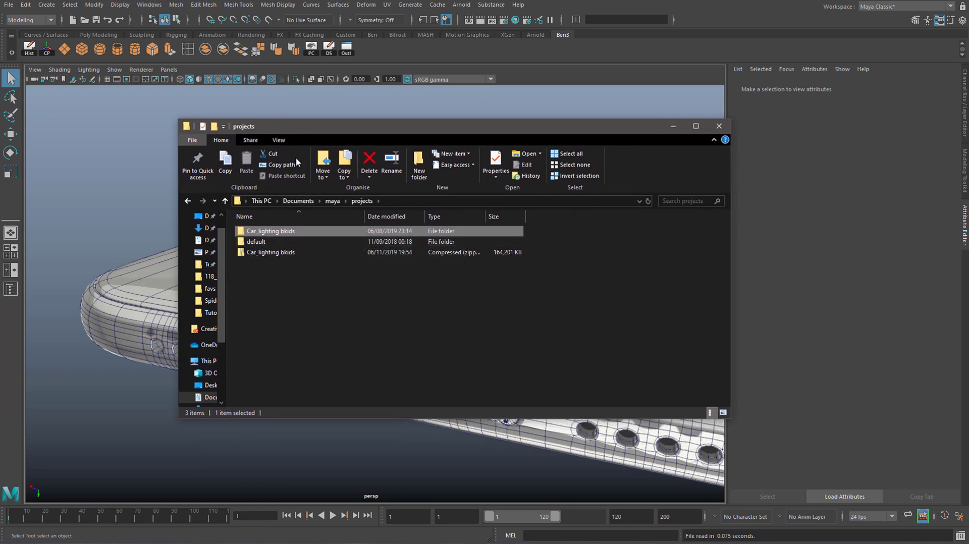
Step: Set the Car_lighting bkids folder as Maya's current project
drag(311, 139, 968, 86)
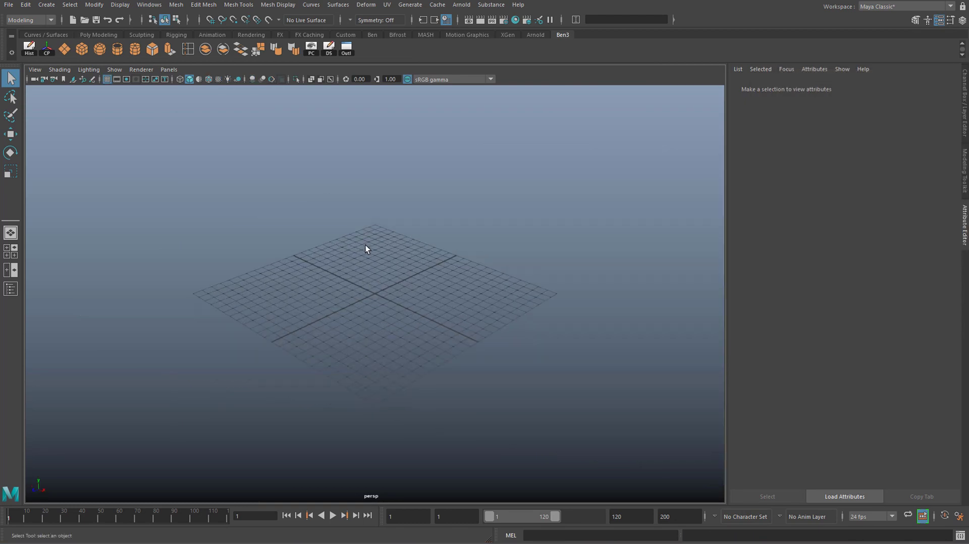
scroll(369, 242, up, 3)
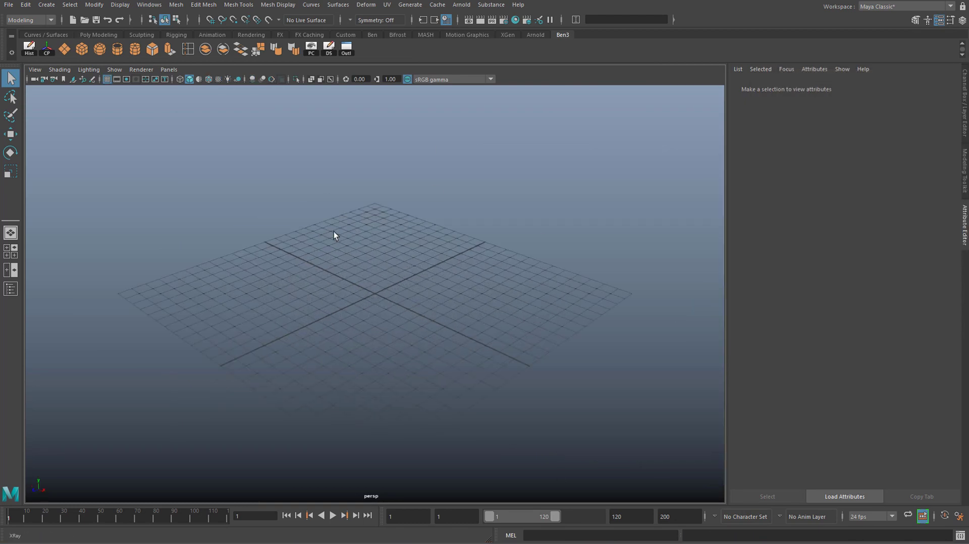
click(8, 6)
click(80, 301)
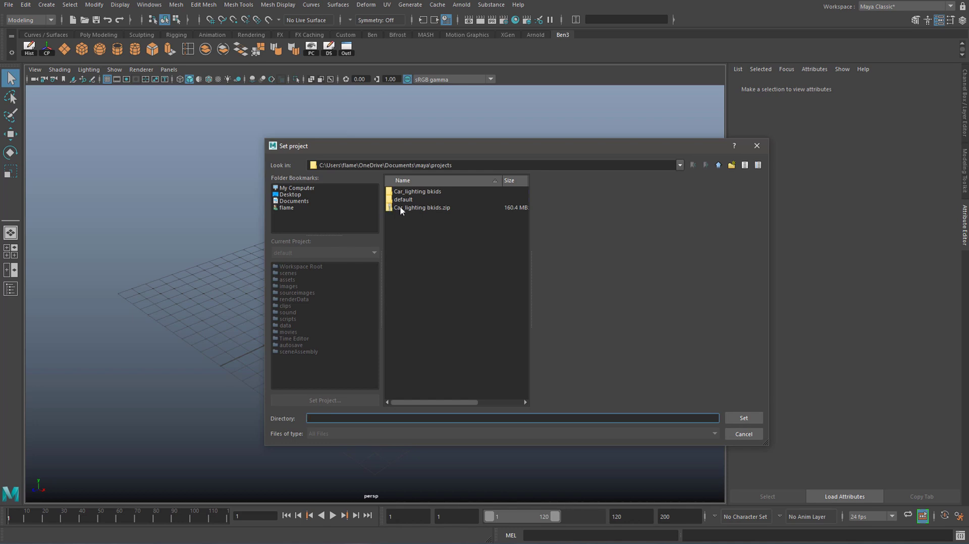
click(411, 192)
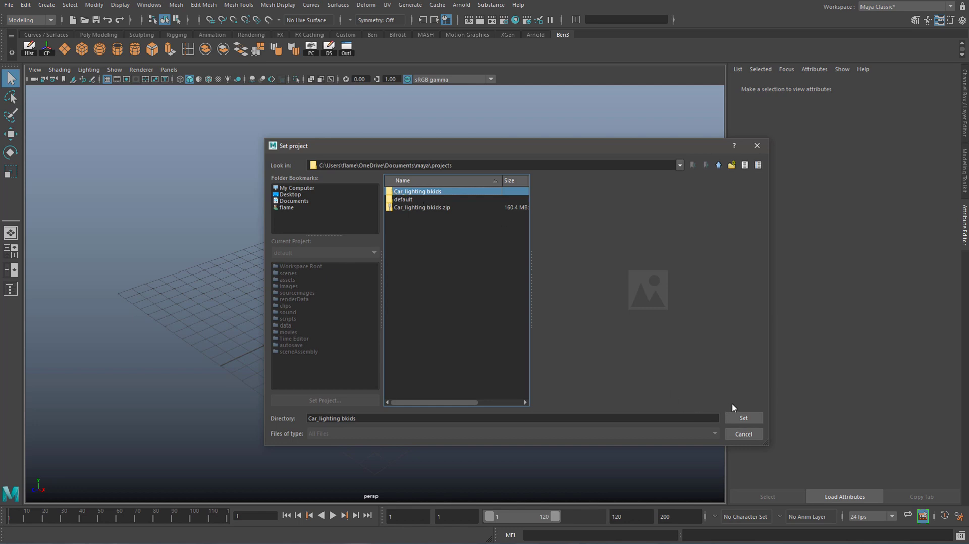
click(744, 418)
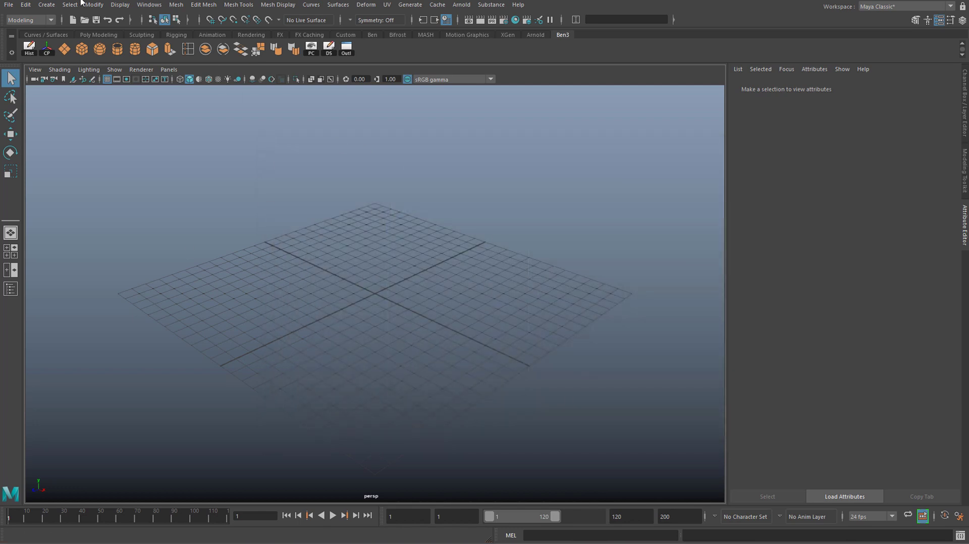
Step: Open R8.mb without saving the empty scene, then orbit around the blue Alpine car
click(8, 4)
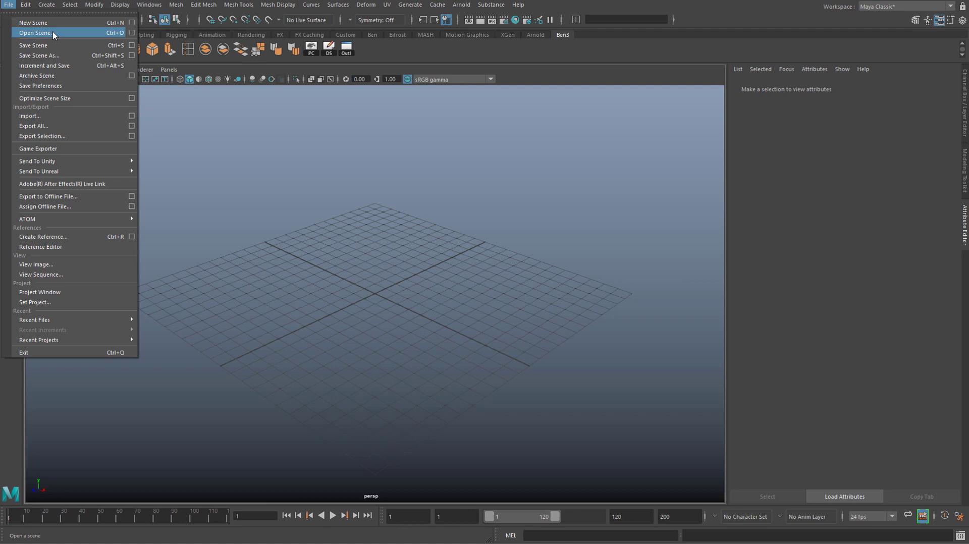
click(54, 33)
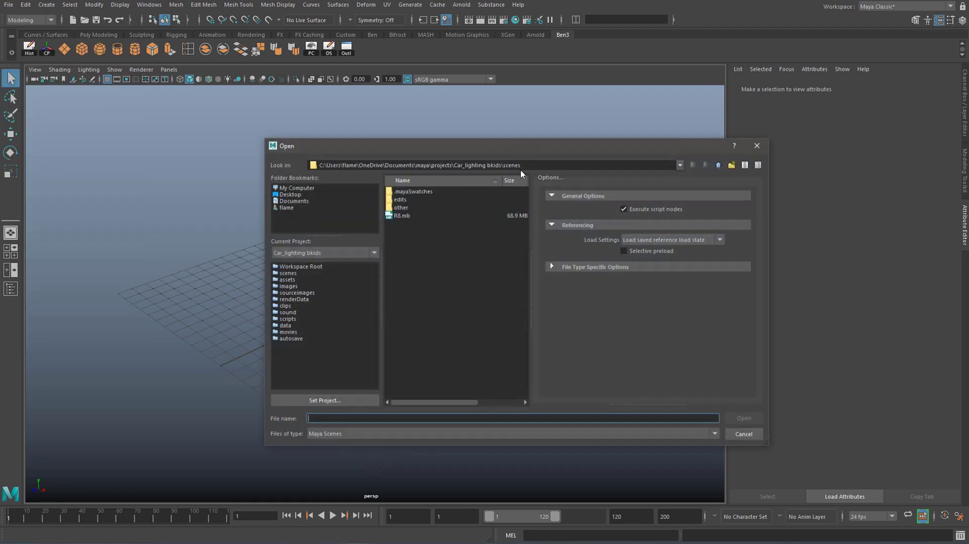
click(402, 216)
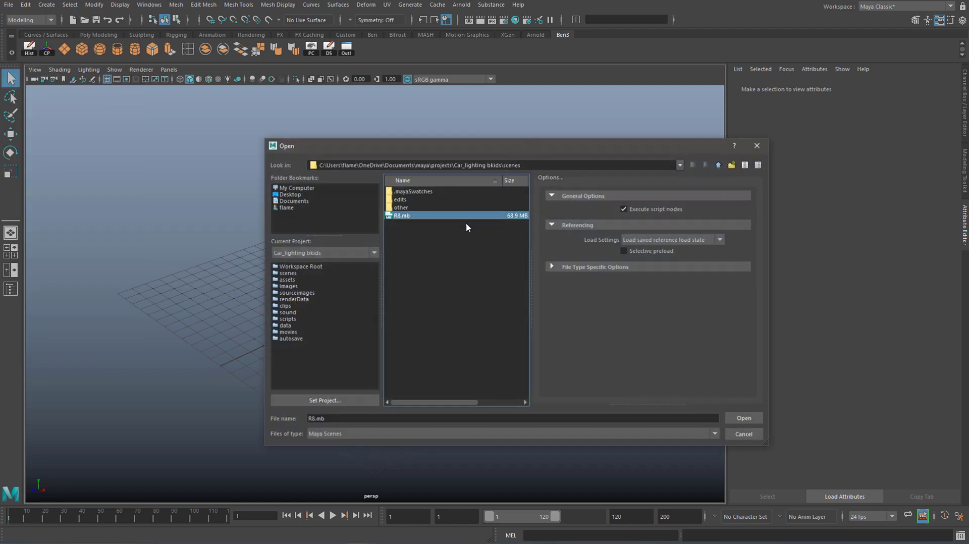
click(743, 418)
click(864, 344)
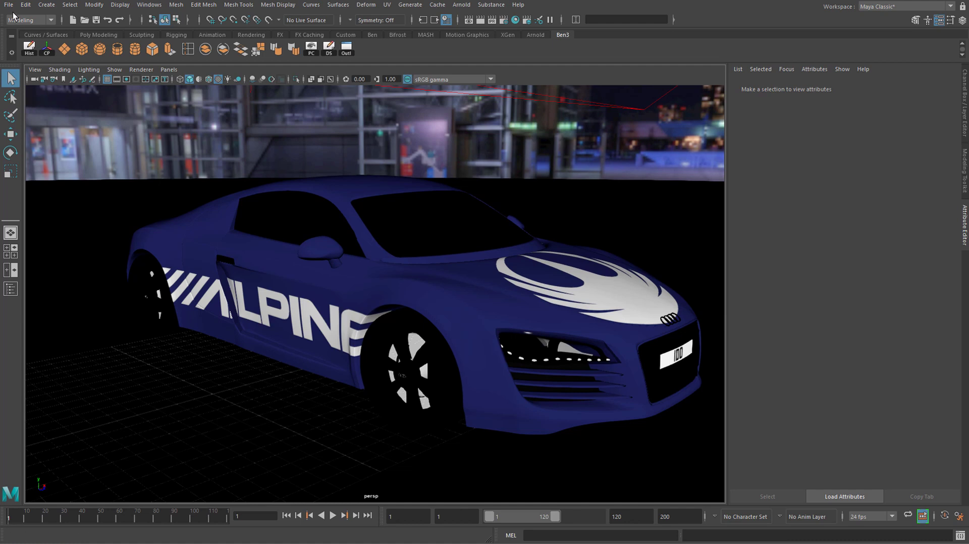
alt+right_drag(457, 340, 592, 197)
alt+drag(335, 290, 364, 264)
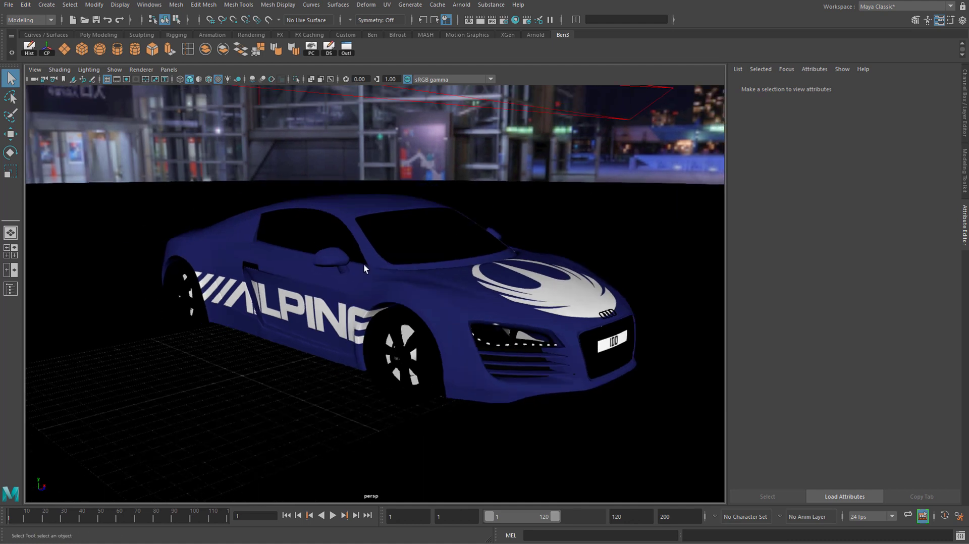